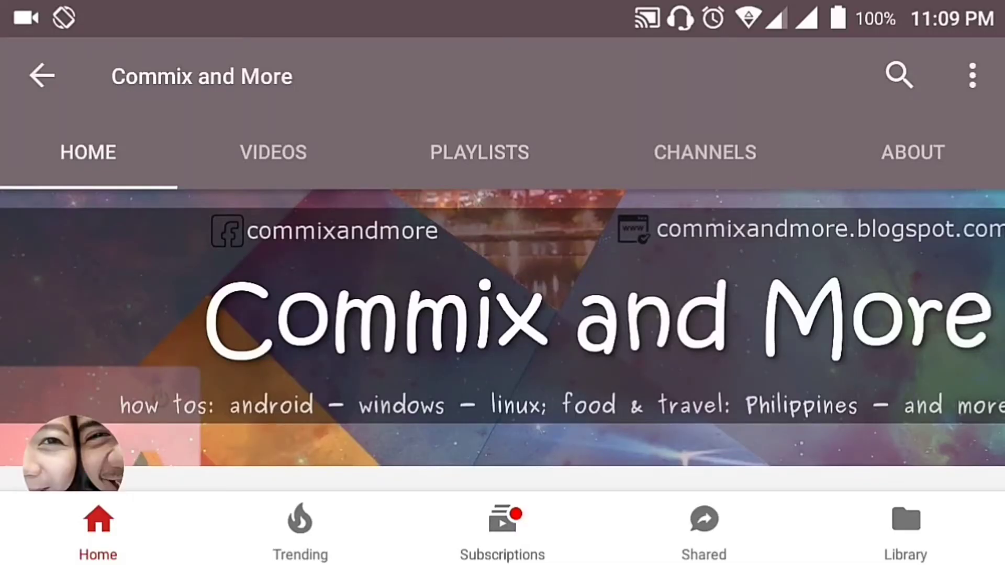
scroll(503, 315, down, 3)
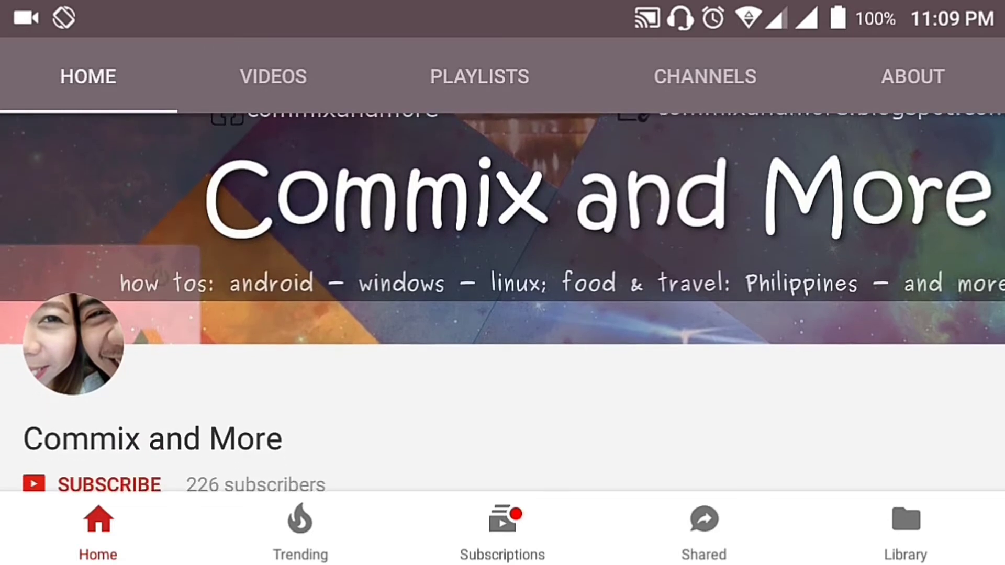
scroll(503, 314, down, 3)
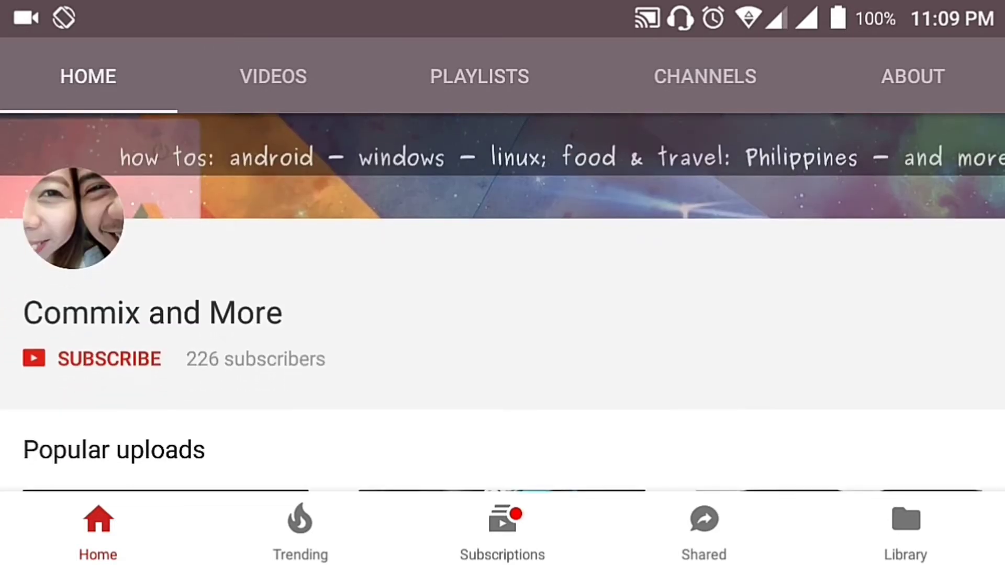
- Subscribe to Commix and More and turn on its upload notification bell
click(93, 358)
click(382, 362)
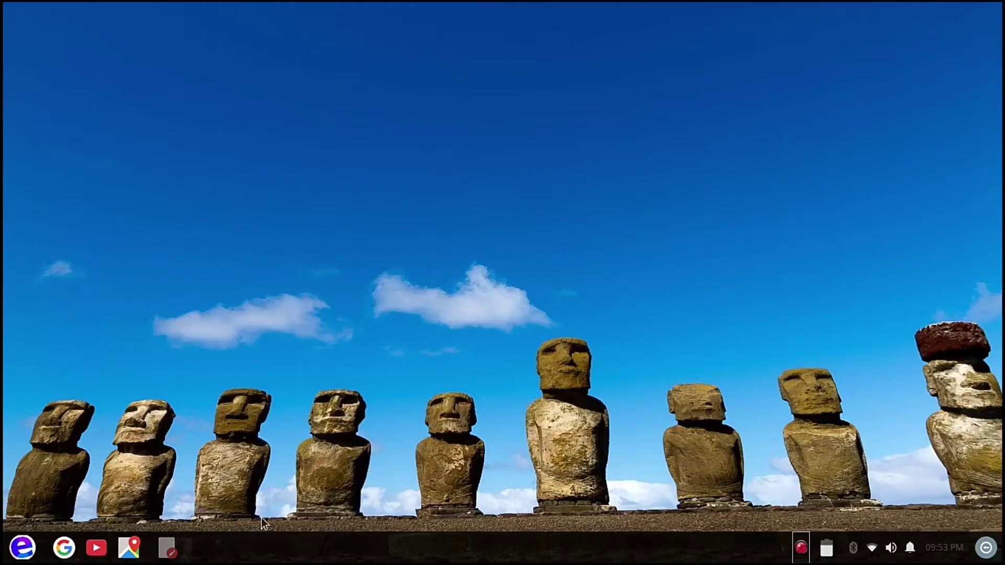
- Open the Firefox install notes in Mousepad and launch a new Terminal Emulator
click(173, 548)
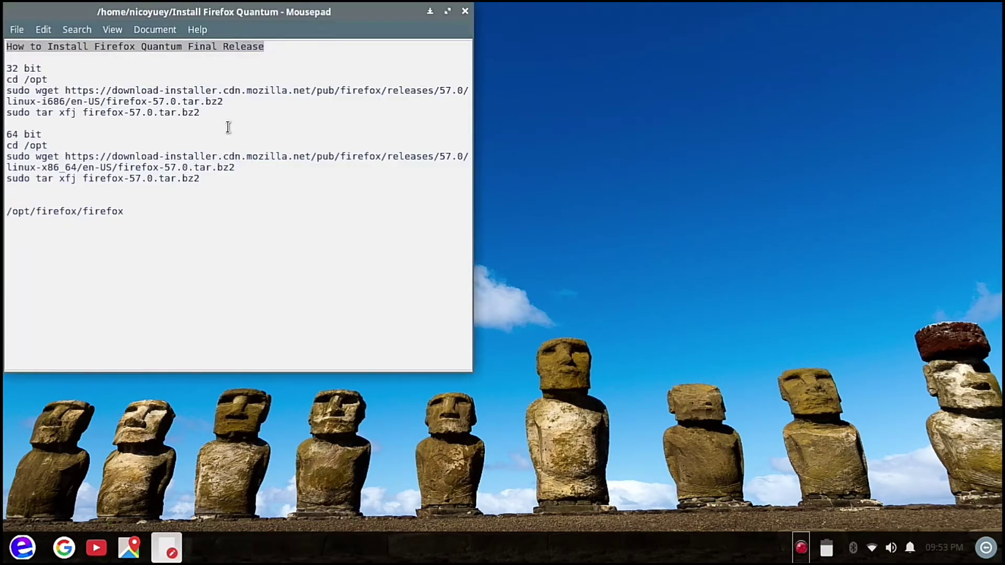
click(228, 128)
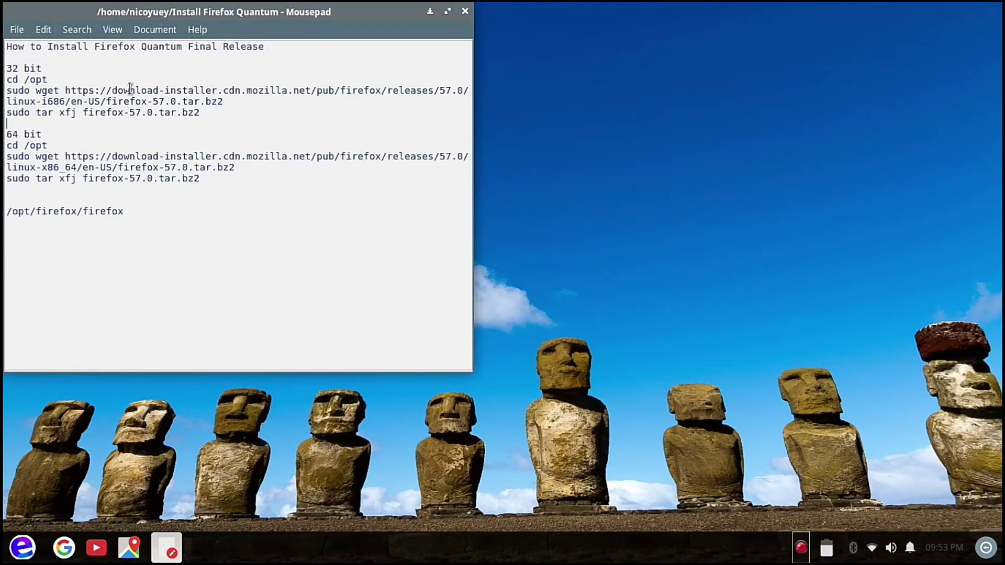
click(22, 548)
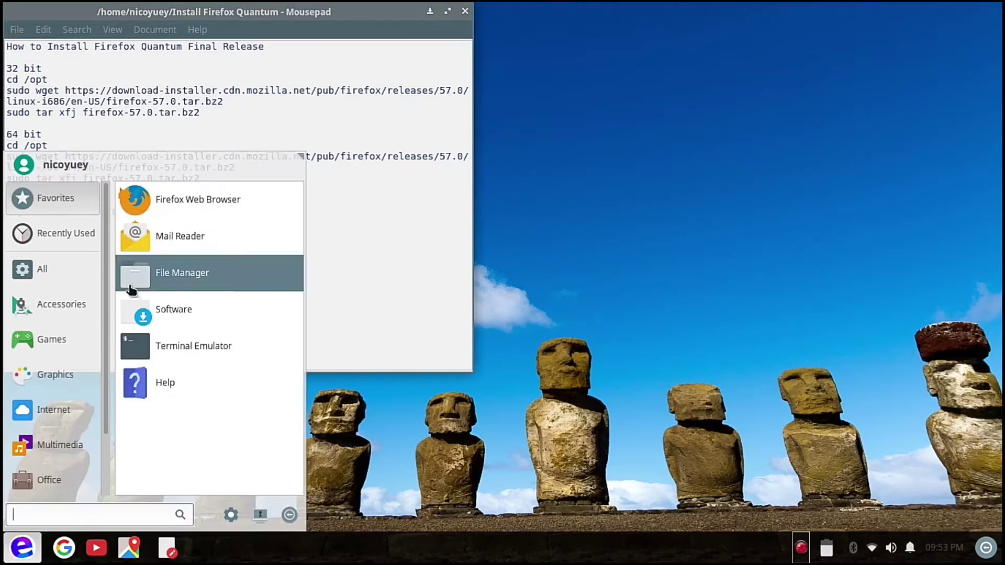
click(171, 348)
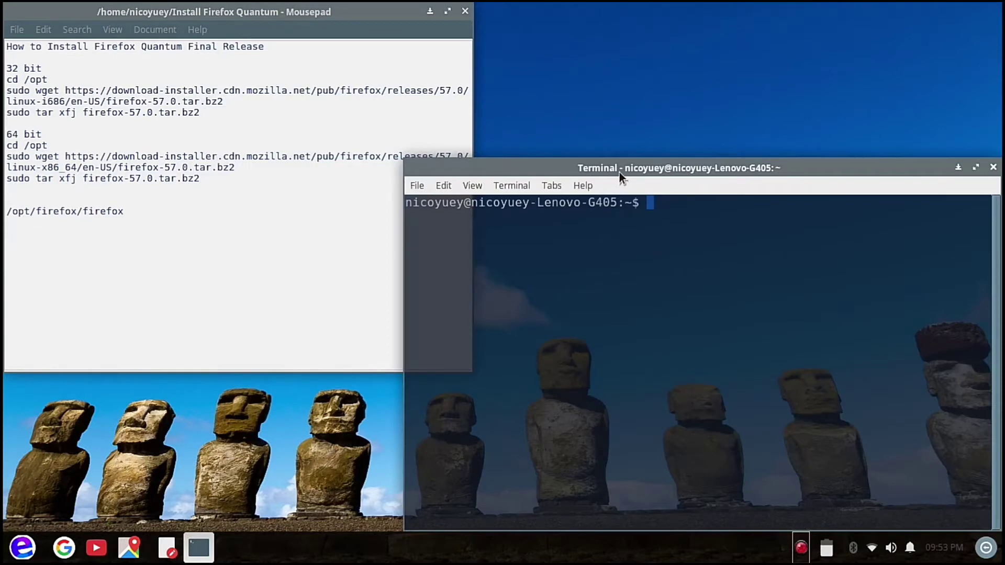
- Move the terminal higher and highlight the notes' 32-bit and 64-bit headings
drag(620, 172, 625, 70)
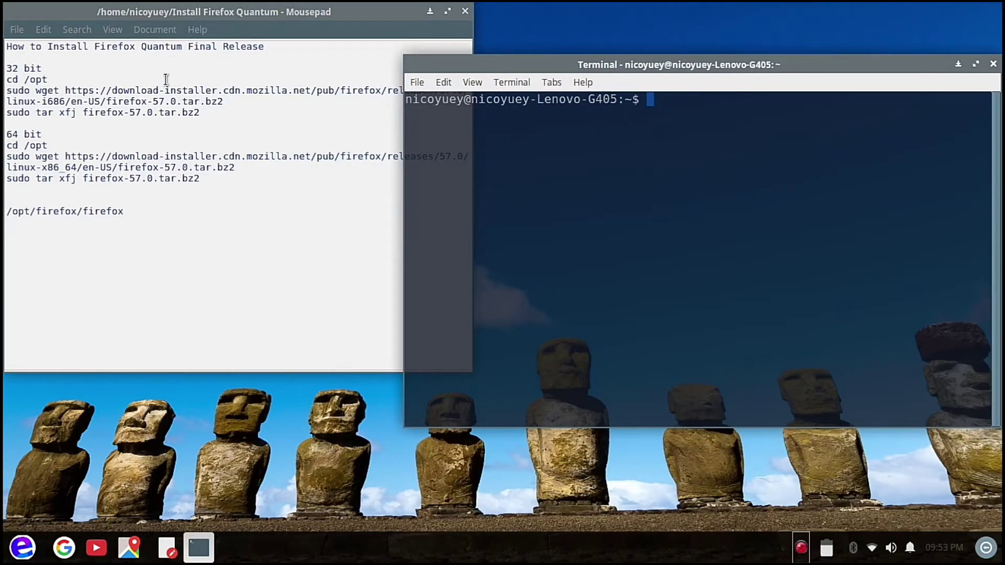
click(43, 68)
drag(45, 67, 8, 68)
click(45, 68)
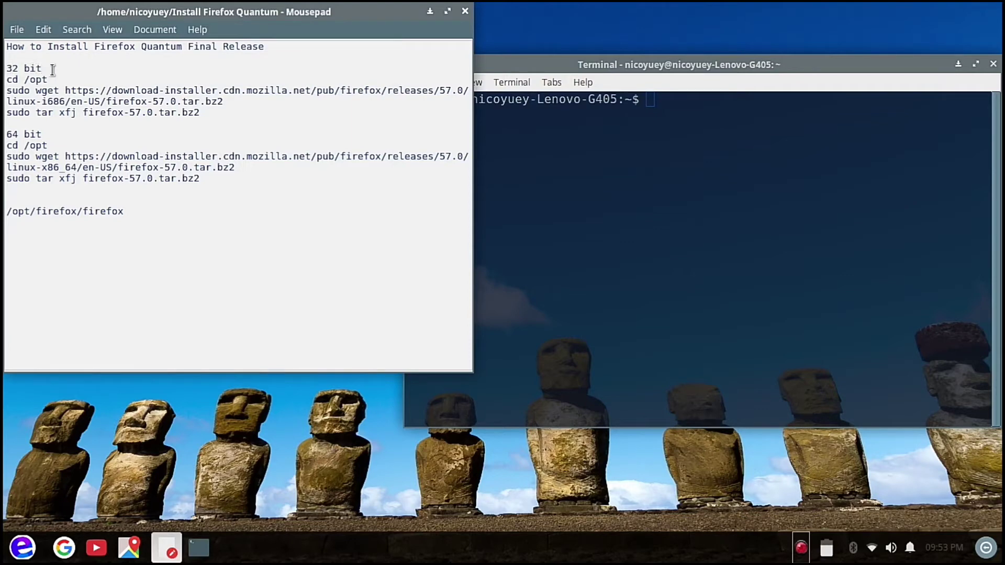
drag(47, 133, 6, 133)
click(49, 133)
- Change into /opt and select the 32-bit sudo wget line in the notes
click(684, 110)
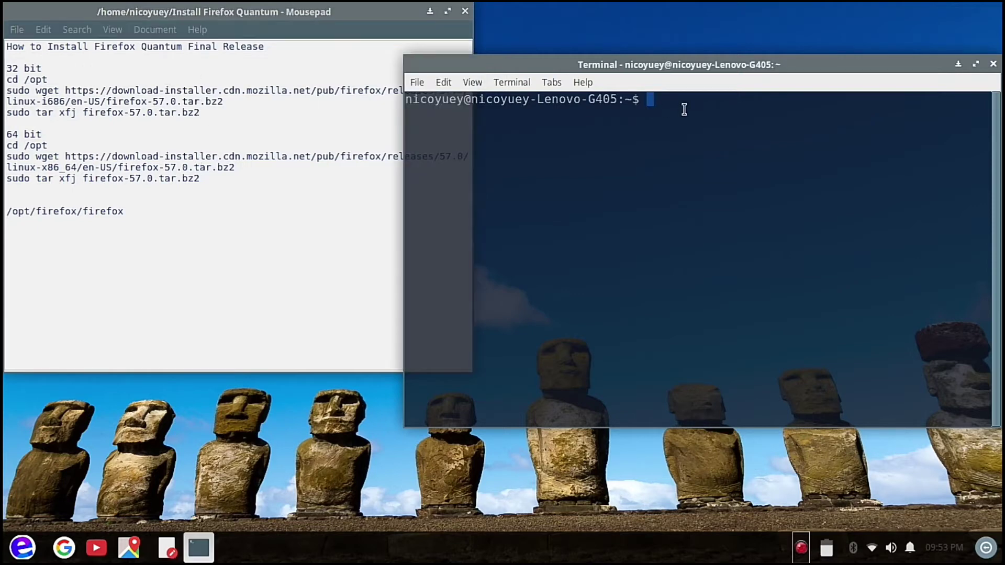
text(cd /opt)
key(Return)
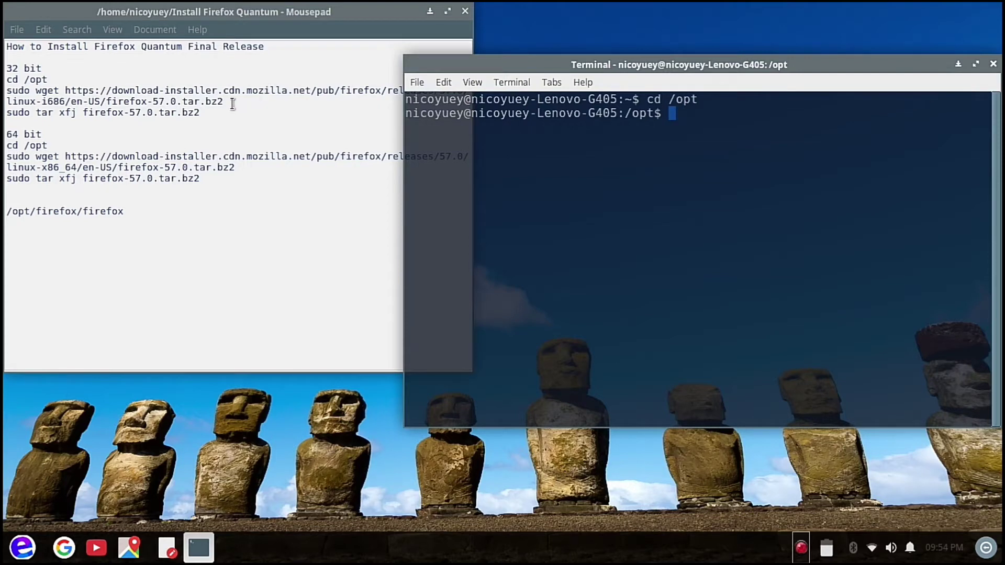
drag(225, 101, 5, 92)
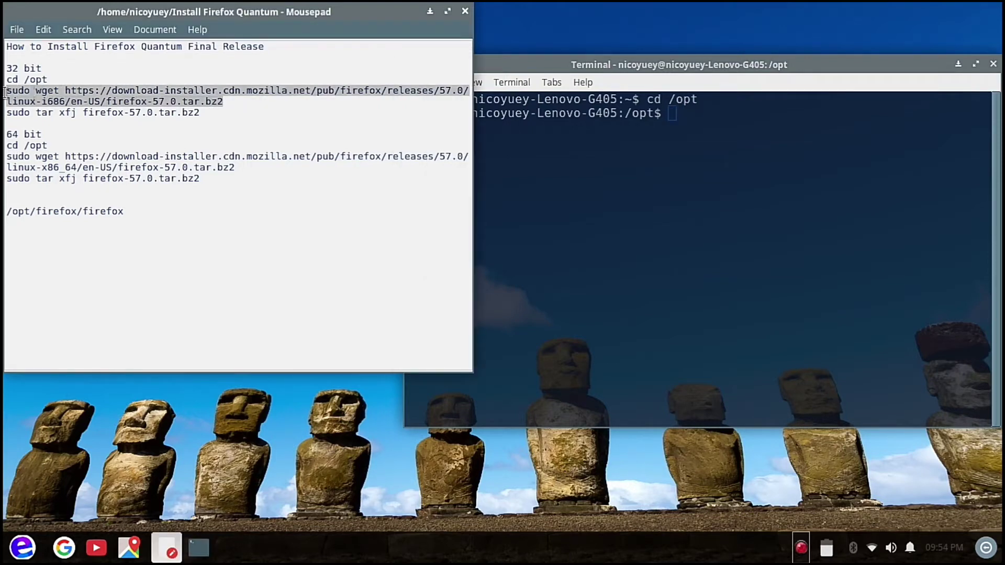
- Paste and run the 32-bit wget command in the terminal, entering the password
click(532, 91)
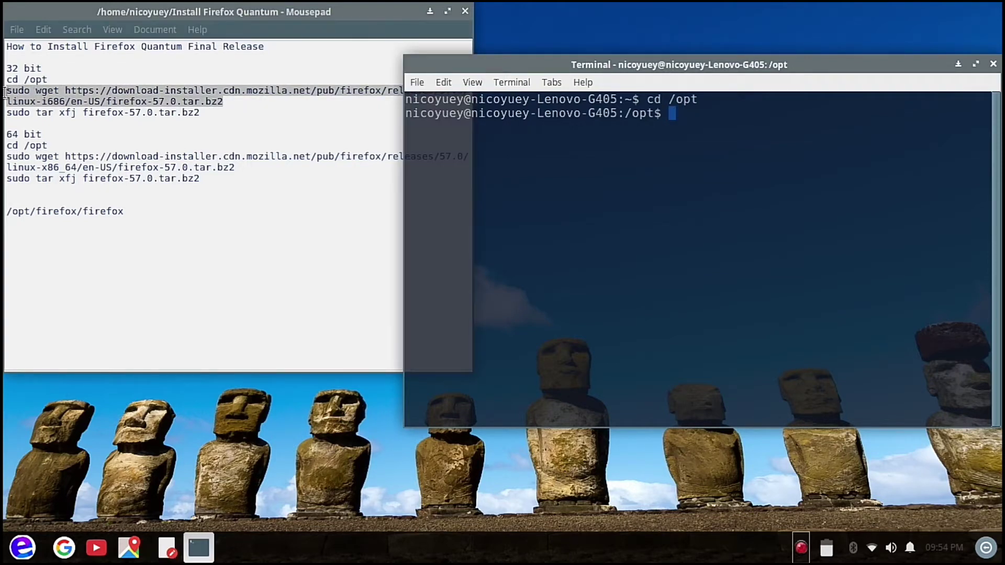
right_click(677, 114)
click(700, 183)
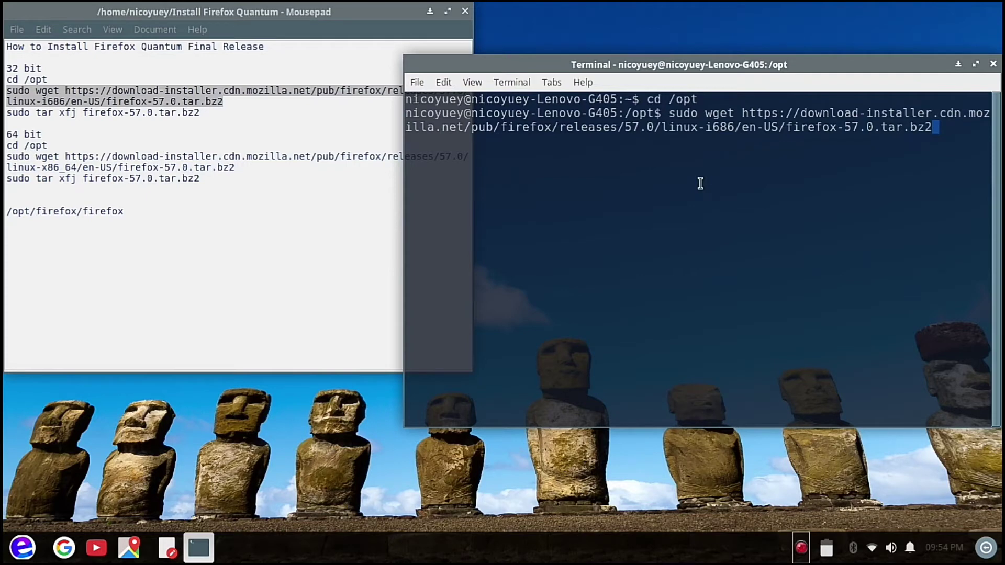
key(Return)
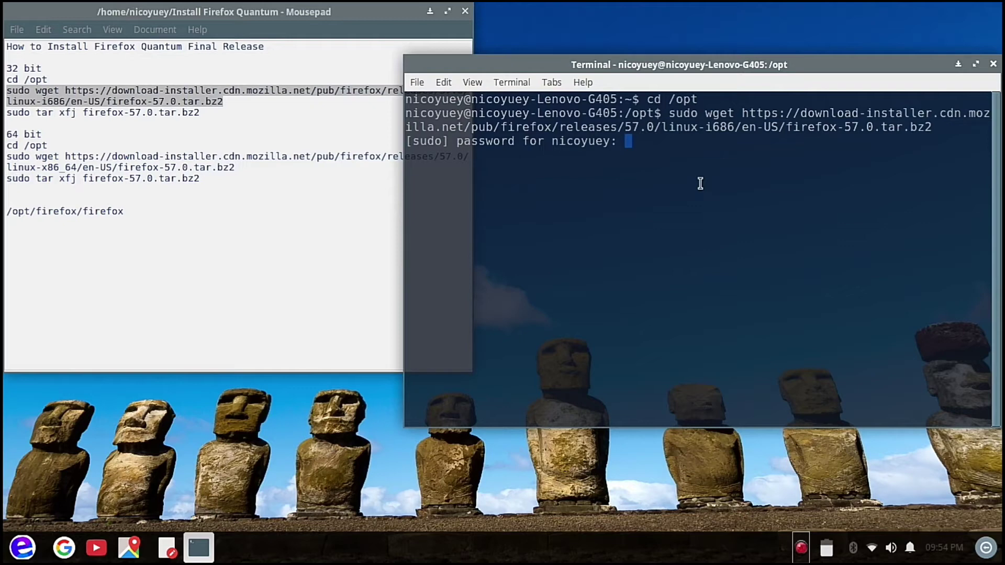
key(Return)
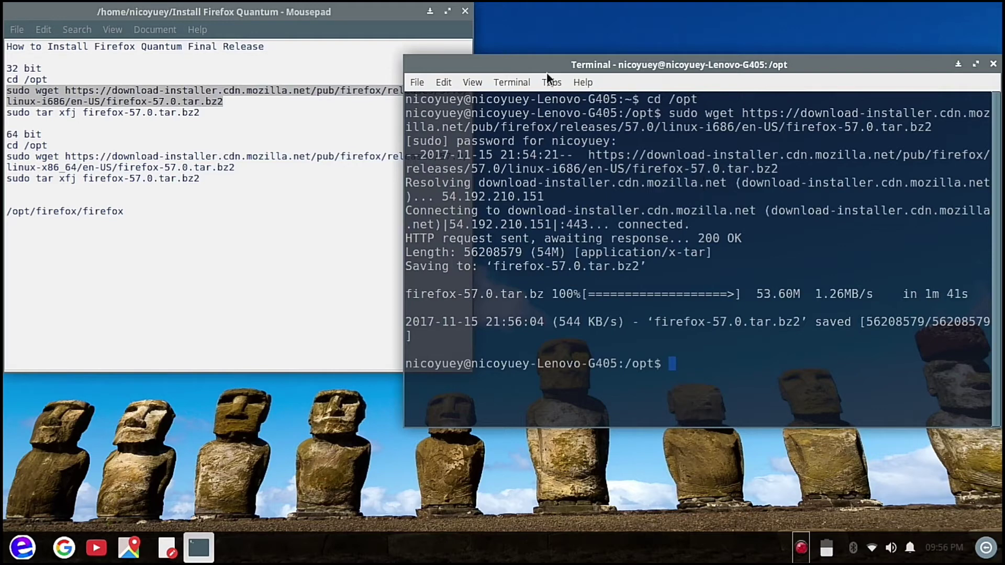
- Extract firefox-57.0.tar.bz2 with sudo tar xfj, then launch /opt/firefox/firefox
click(203, 112)
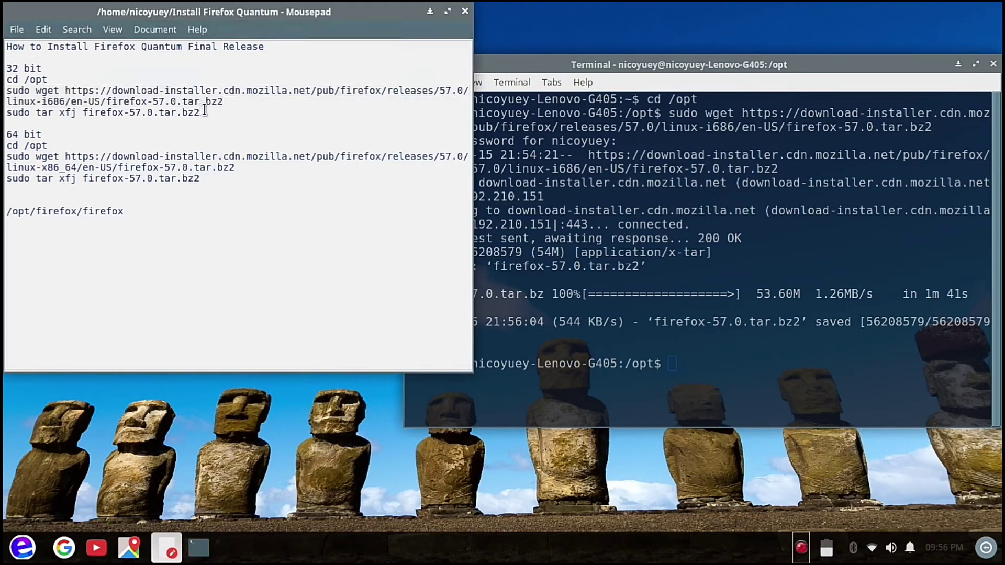
drag(203, 112, 7, 112)
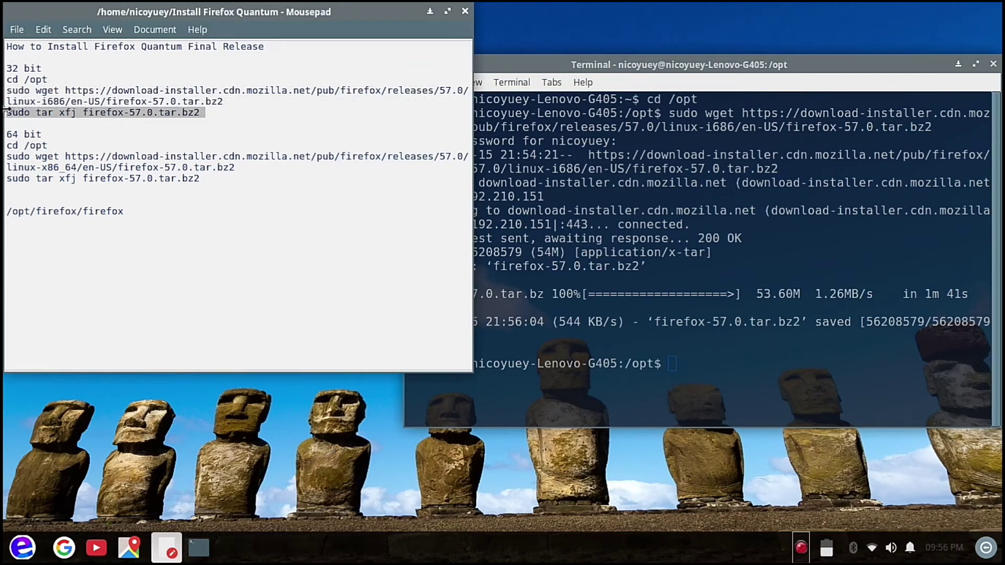
key(alt+Tab)
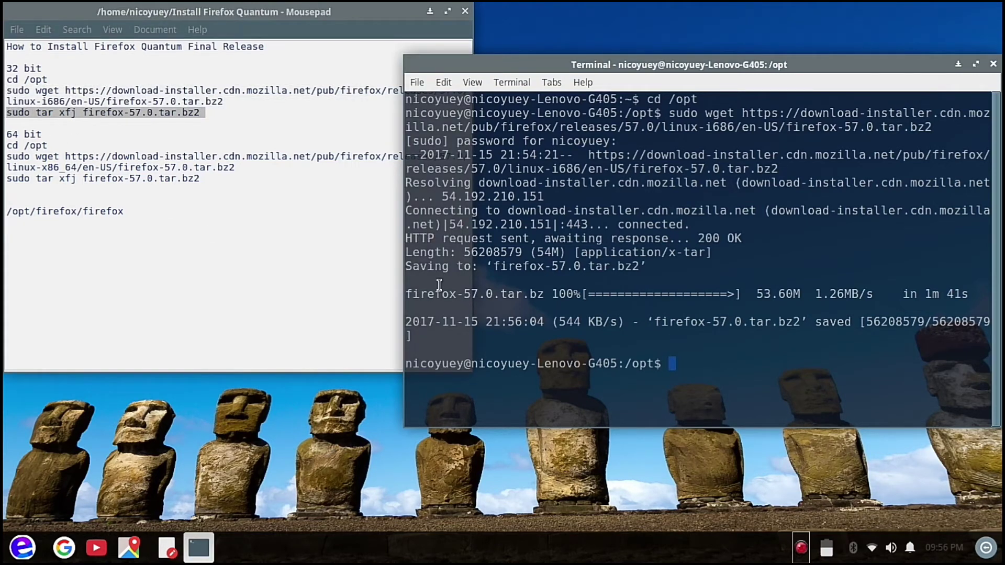
right_click(689, 369)
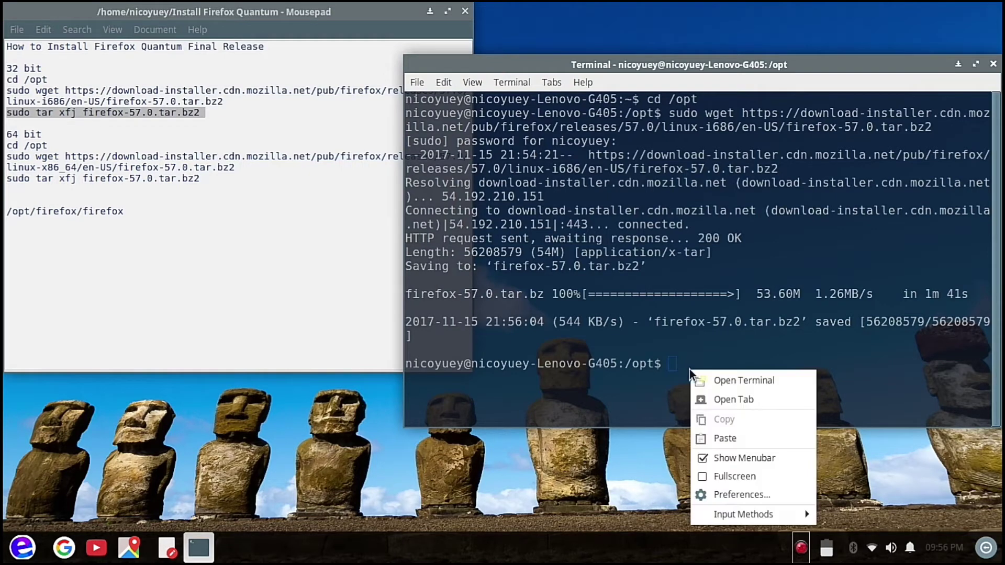
click(724, 438)
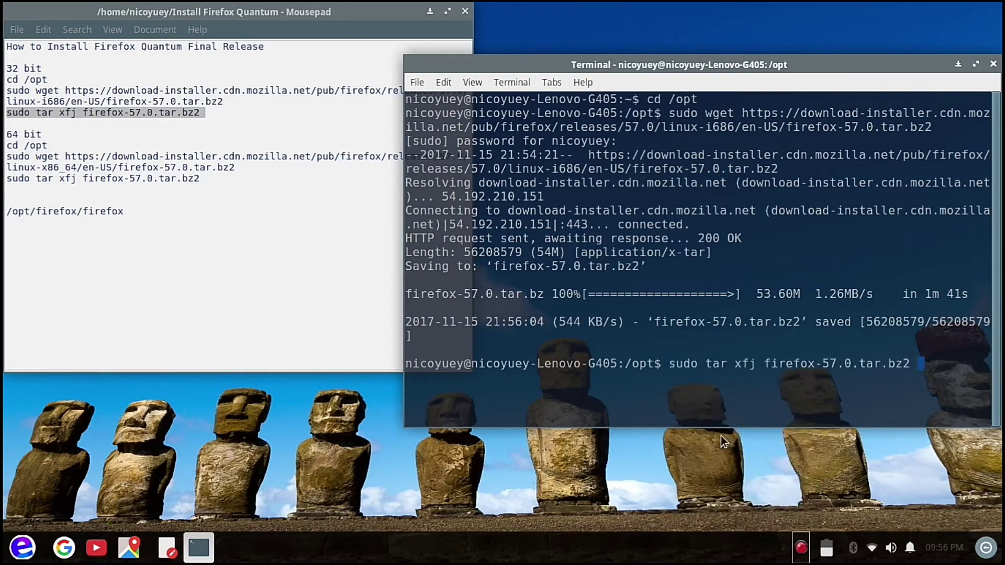
key(Return)
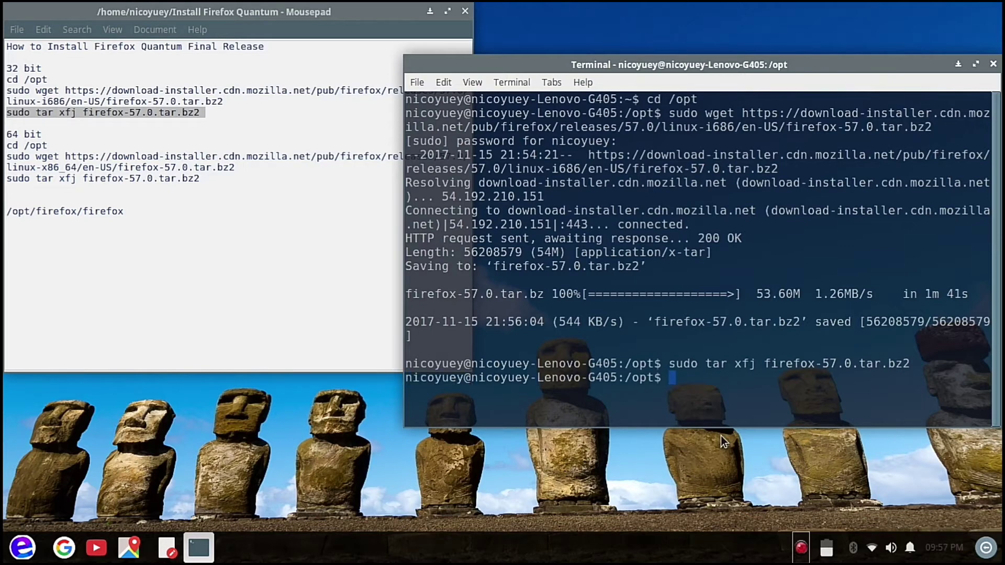
text(/op)
text(t)
text(/firefox/firefox)
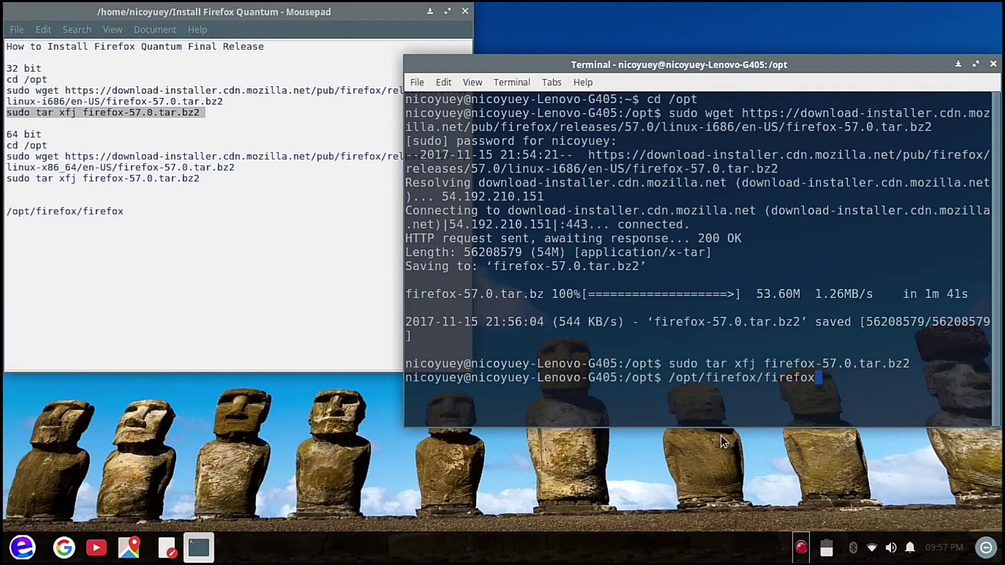
key(Return)
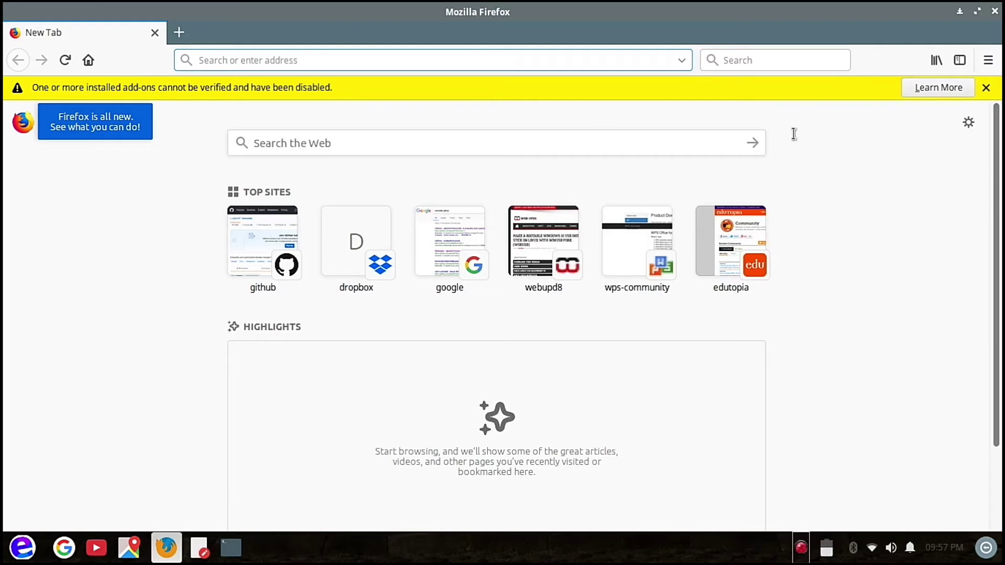
- View Learn More about disabled add-ons, then load google.com
click(938, 87)
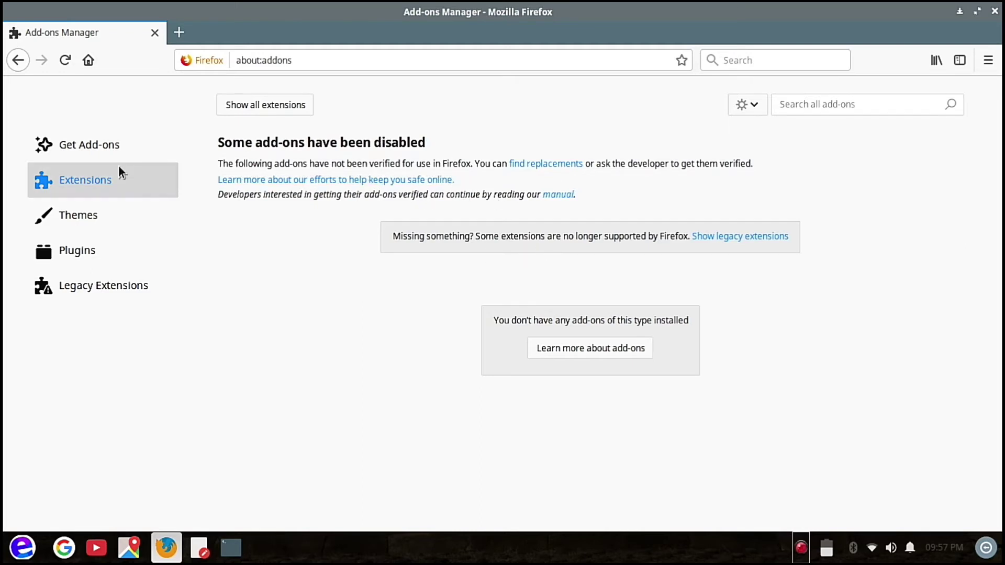
click(107, 149)
click(264, 61)
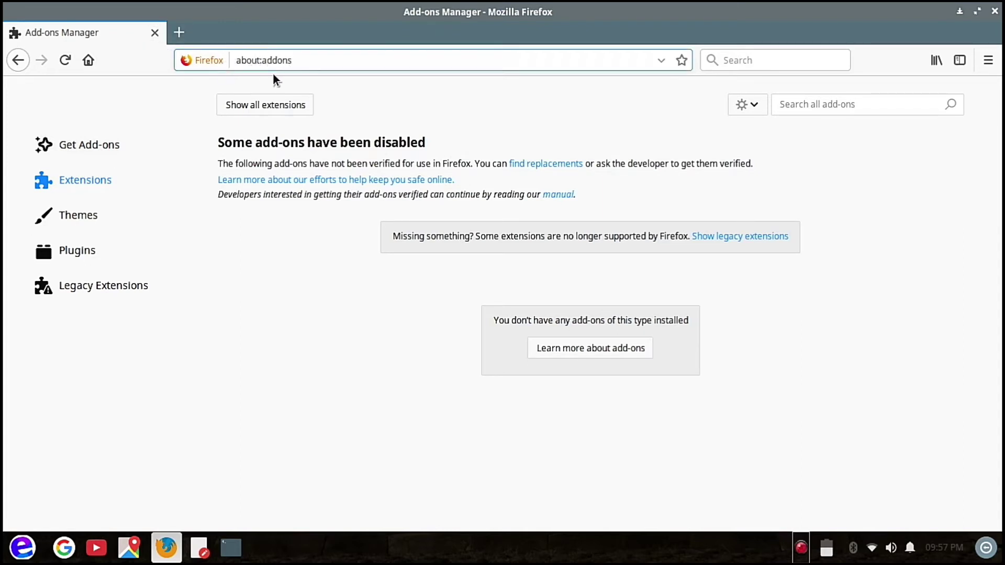
drag(303, 60, 222, 60)
text(g)
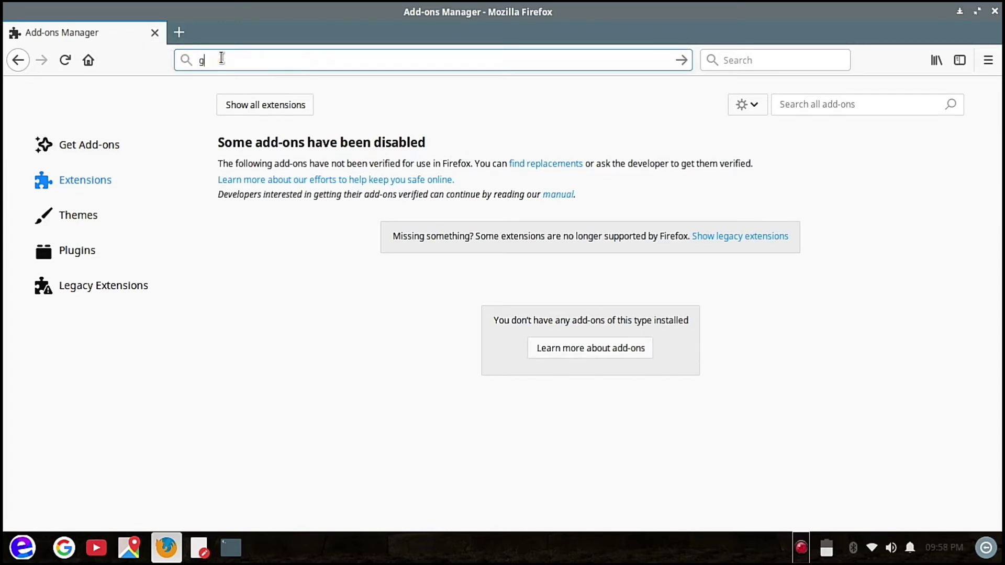
text(oogle.com/)
key(Return)
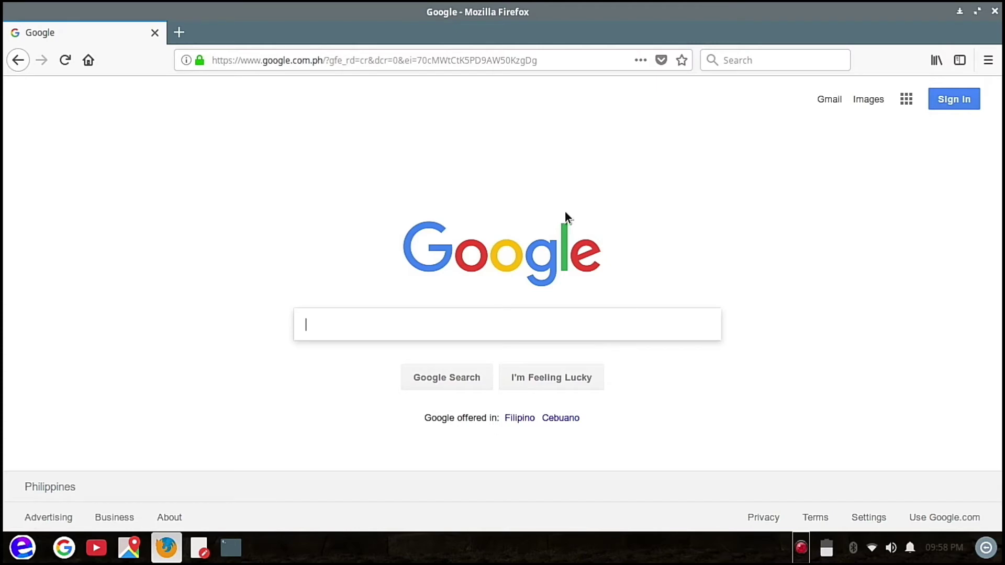
- Launch a second Firefox from the Whisker menu, then close both Firefox windows
click(23, 547)
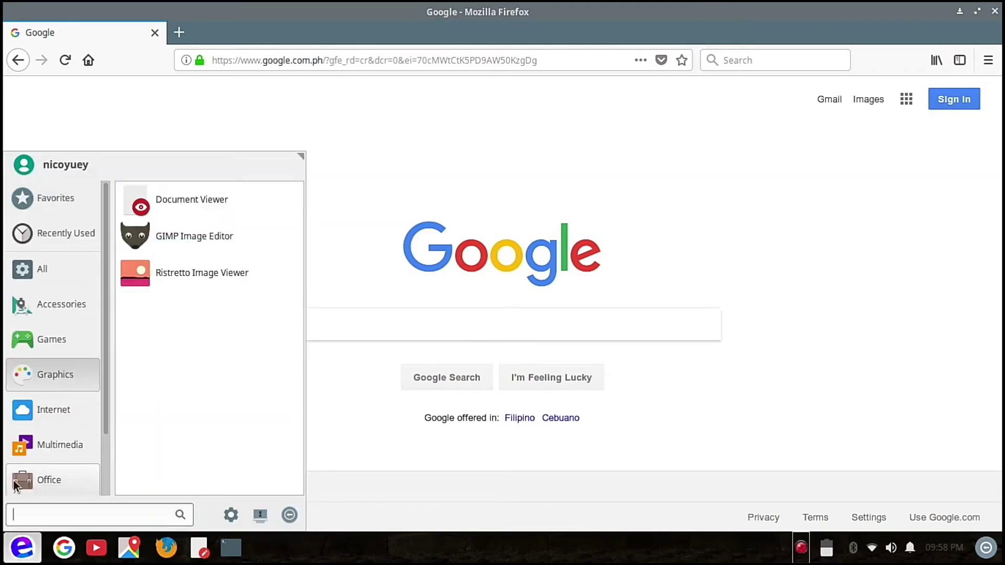
mouse_move(53, 409)
click(177, 205)
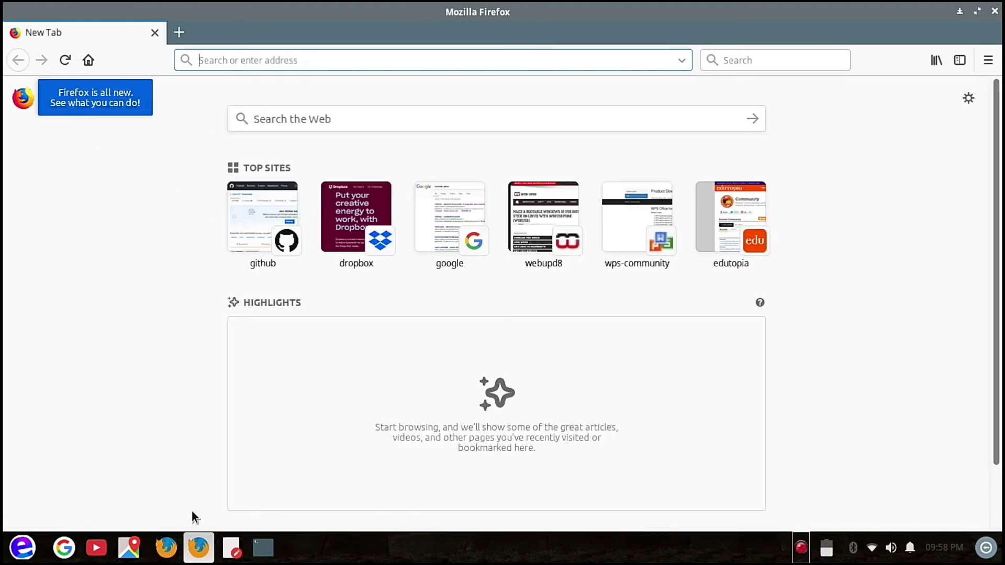
click(995, 12)
click(994, 12)
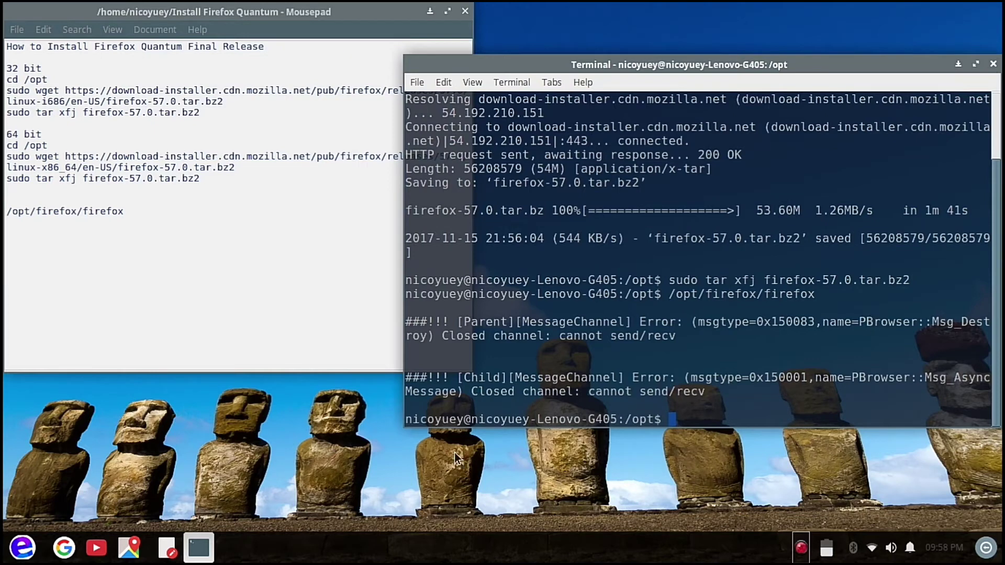
- Create a desktop launcher named 'Firefox Quantum' with comment 'Fastest Firefox Ever'
right_click(301, 417)
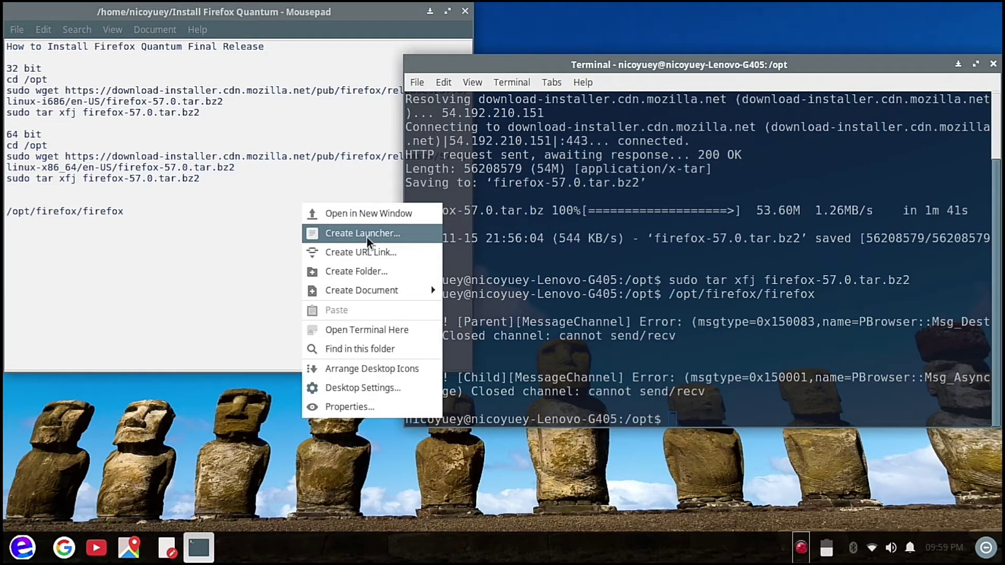
click(367, 237)
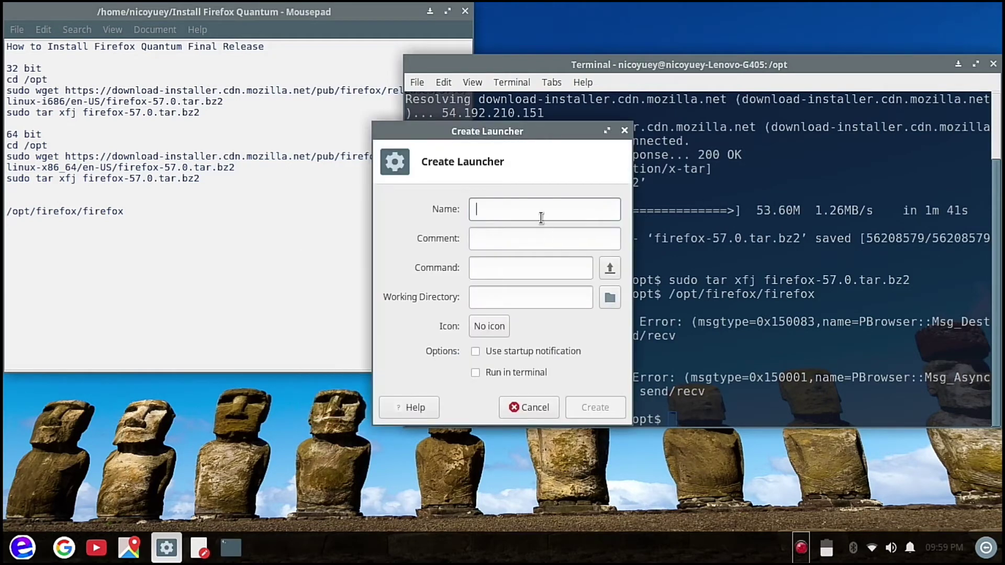
text(Firefox )
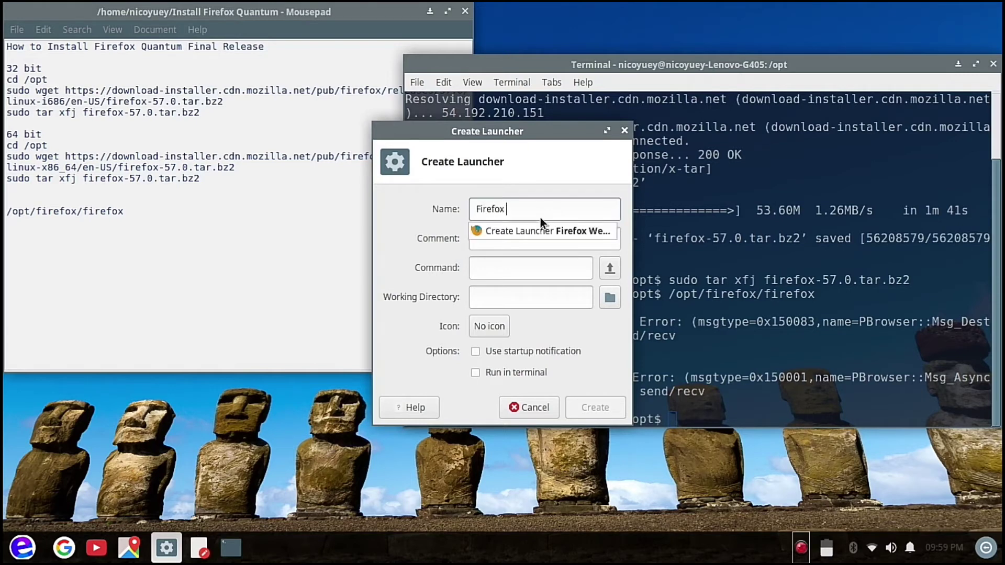
text(Quant)
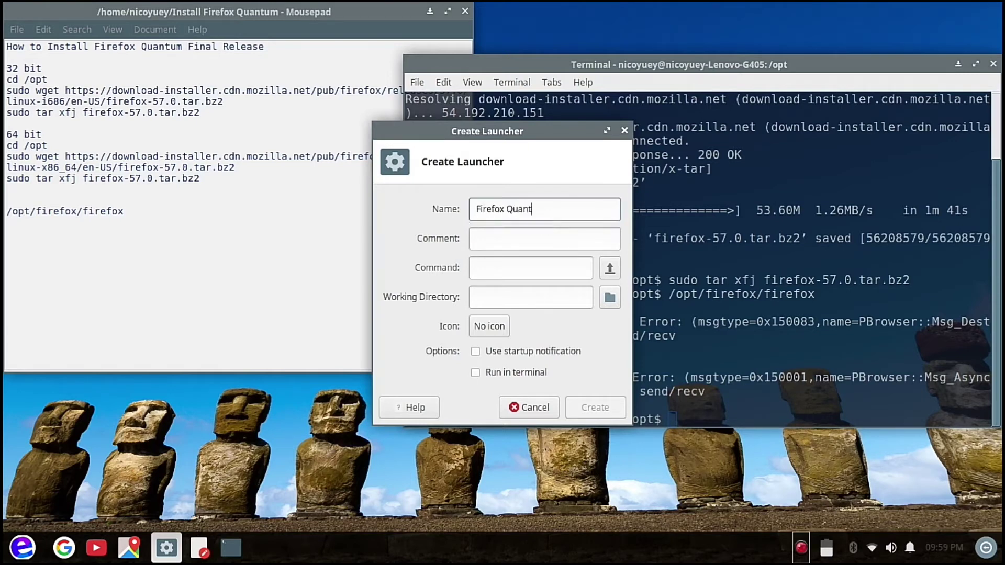
text(um)
click(498, 239)
text(Fastest Firefox Ever)
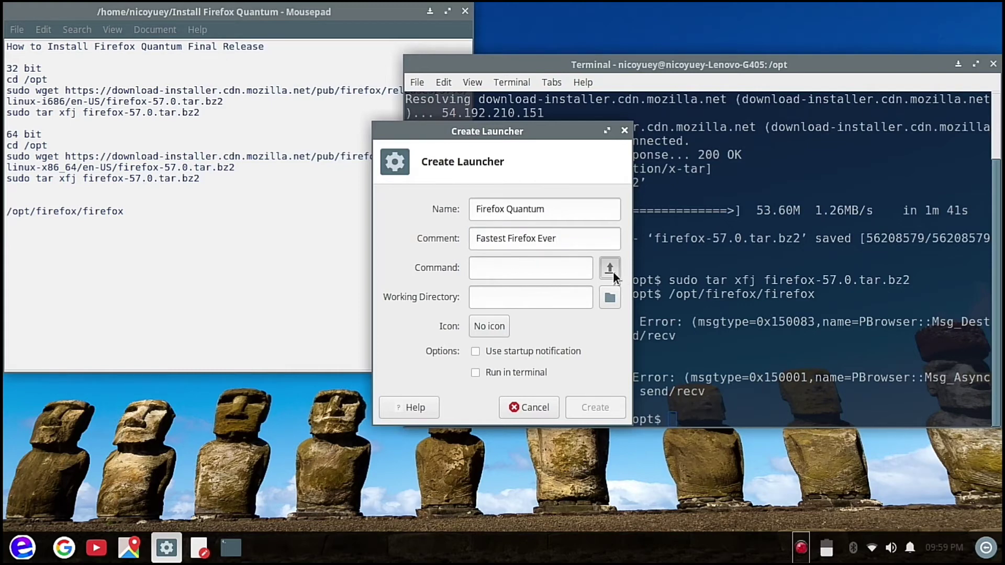
click(610, 268)
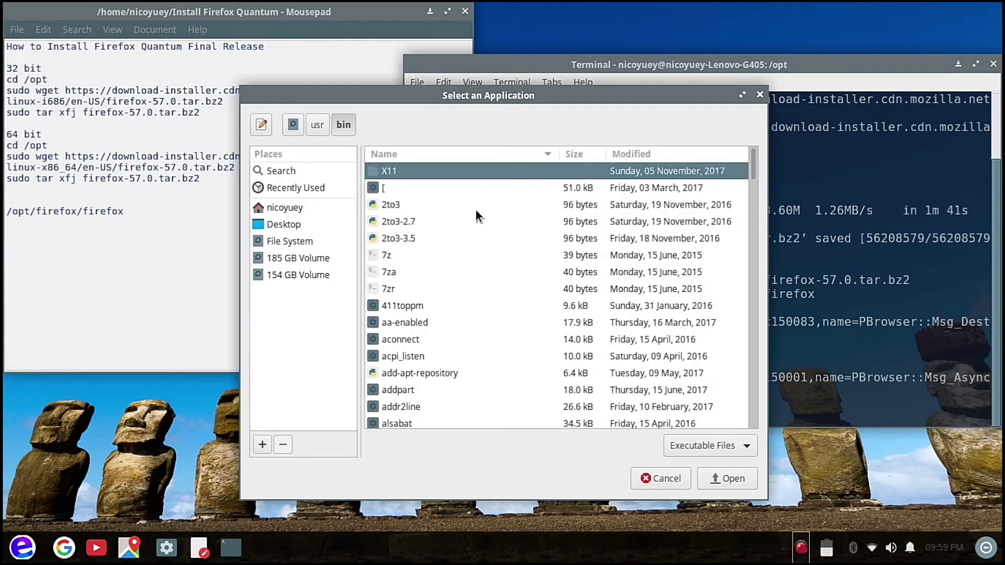
- Set the launcher command to /opt/firefox/firefox via File System > opt > firefox
click(292, 125)
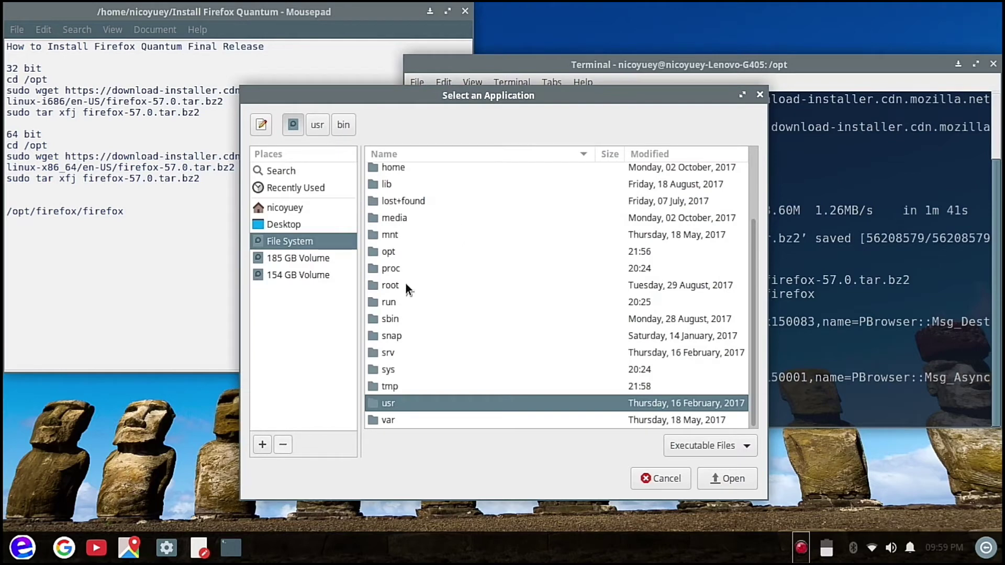
double_click(410, 251)
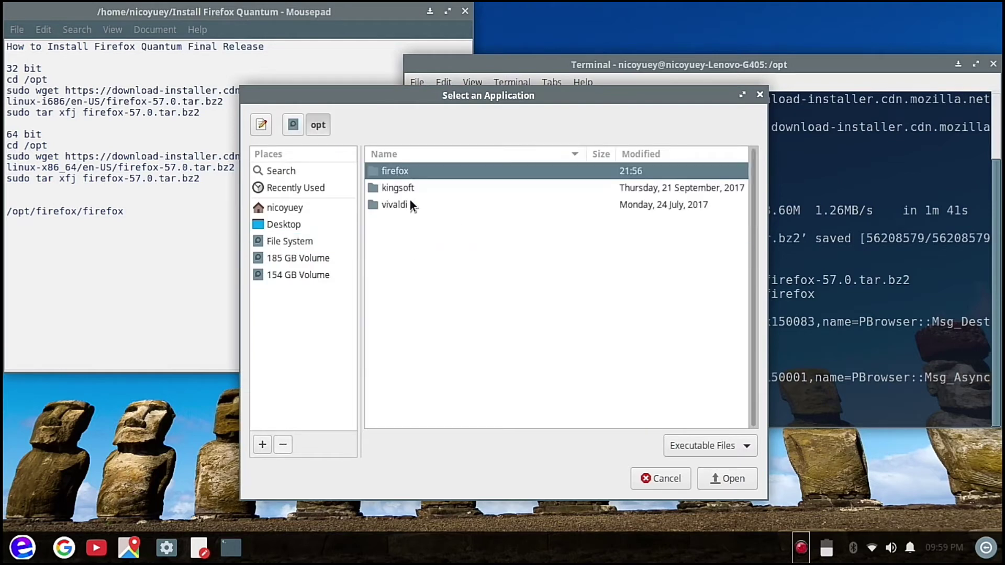
double_click(415, 173)
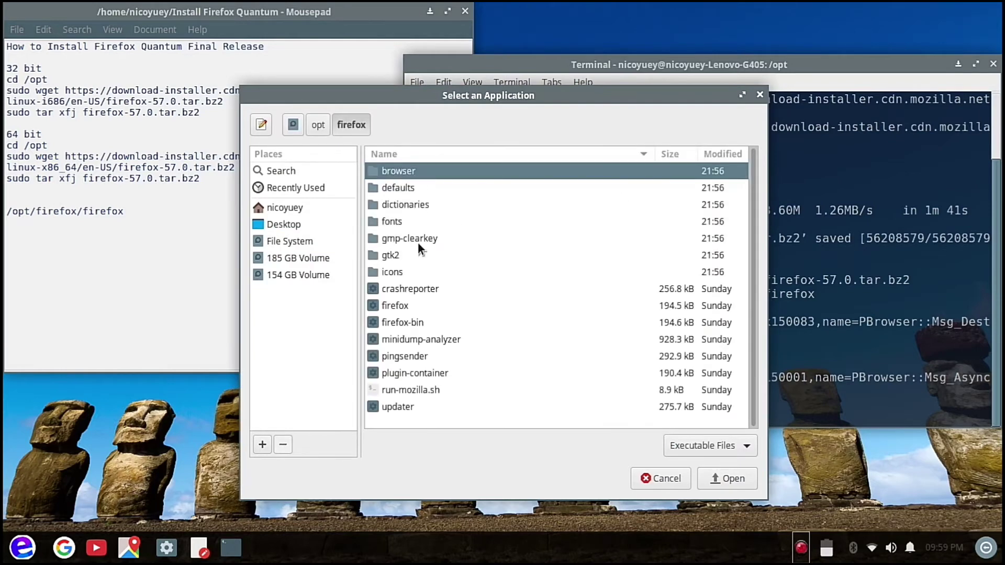
click(403, 306)
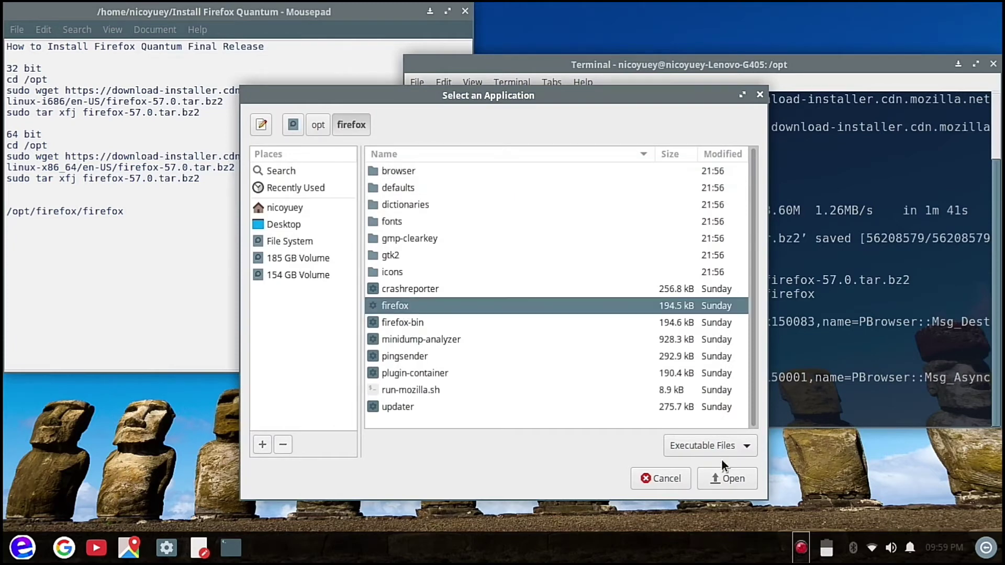
click(733, 481)
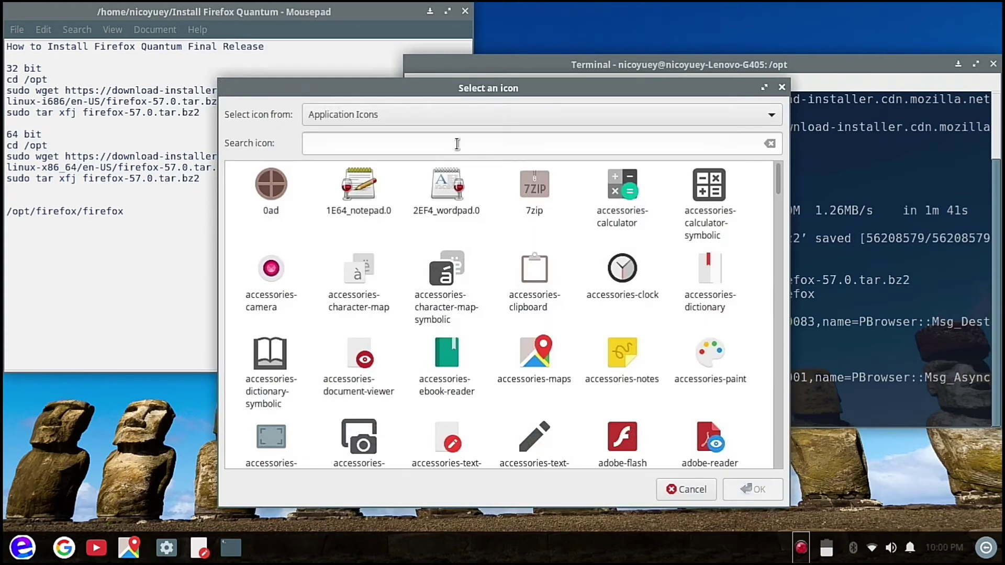
- Give the launcher the firefox icon and create it
click(457, 143)
text(firef)
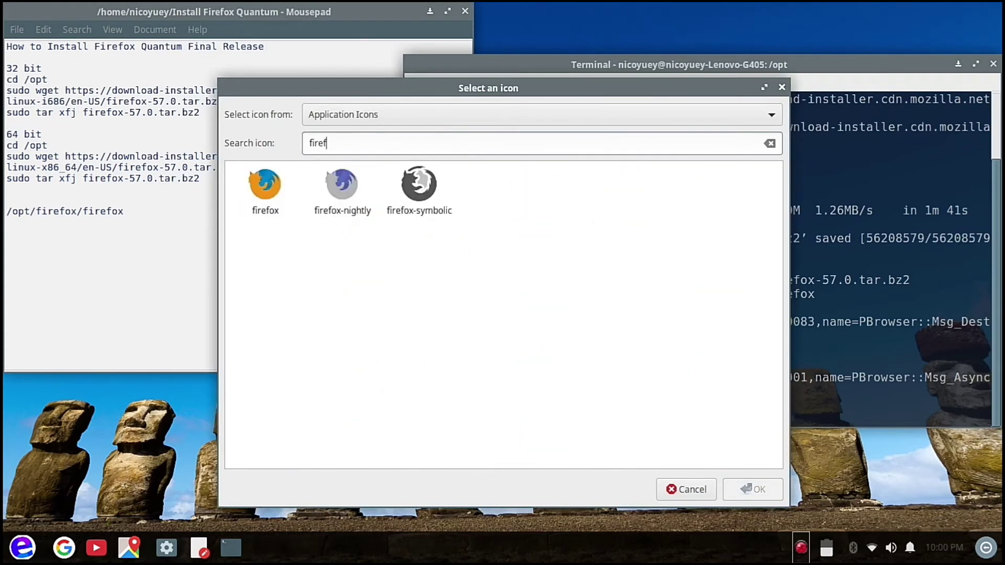
click(258, 185)
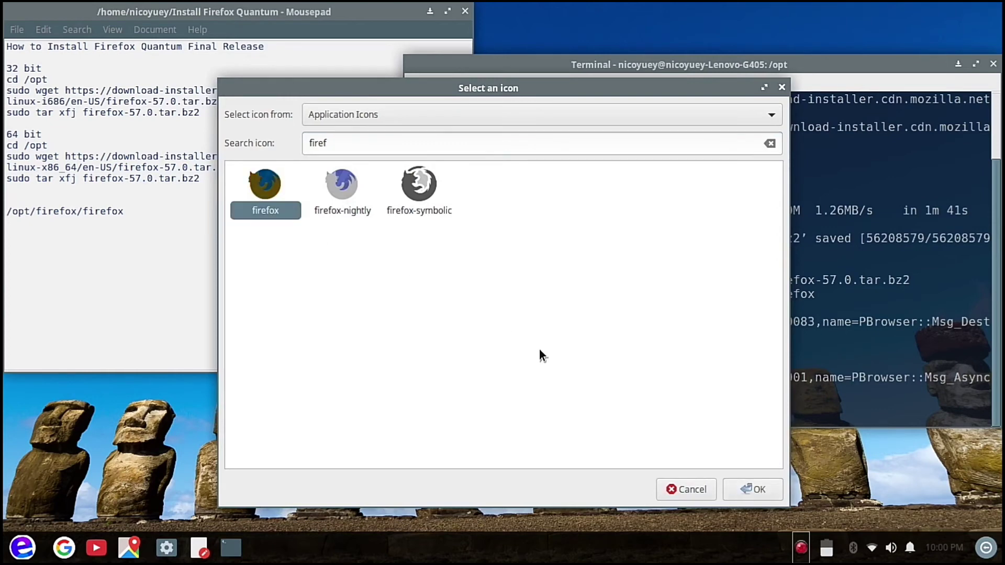
click(757, 489)
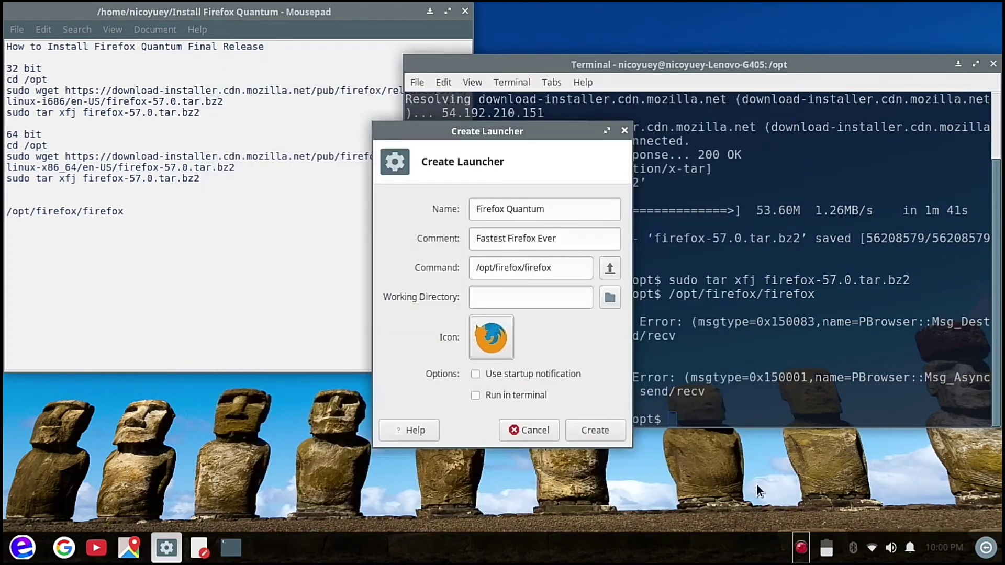
click(598, 431)
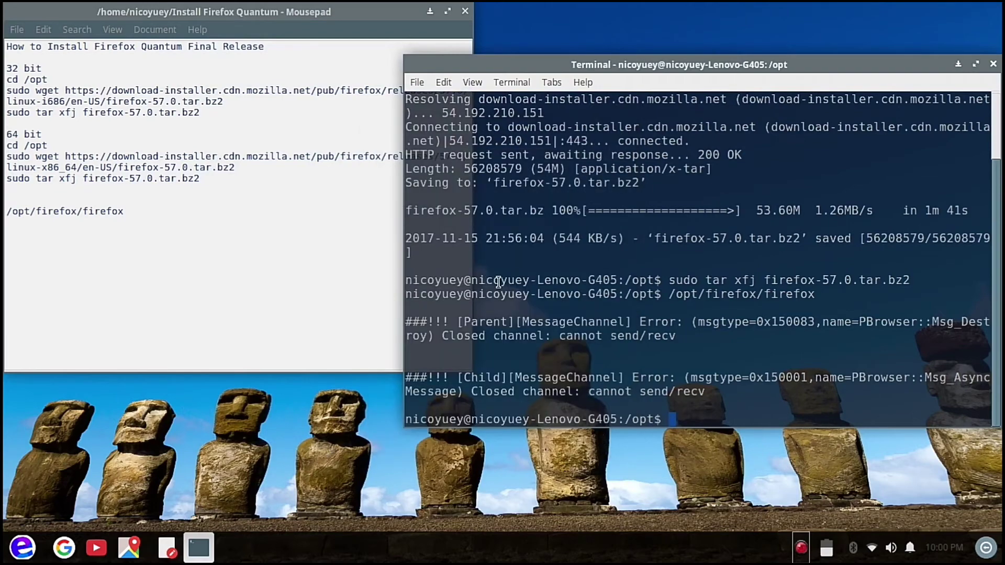
- Minimize the terminal and install notes, then select the Firefox Quantum desktop icon
click(959, 64)
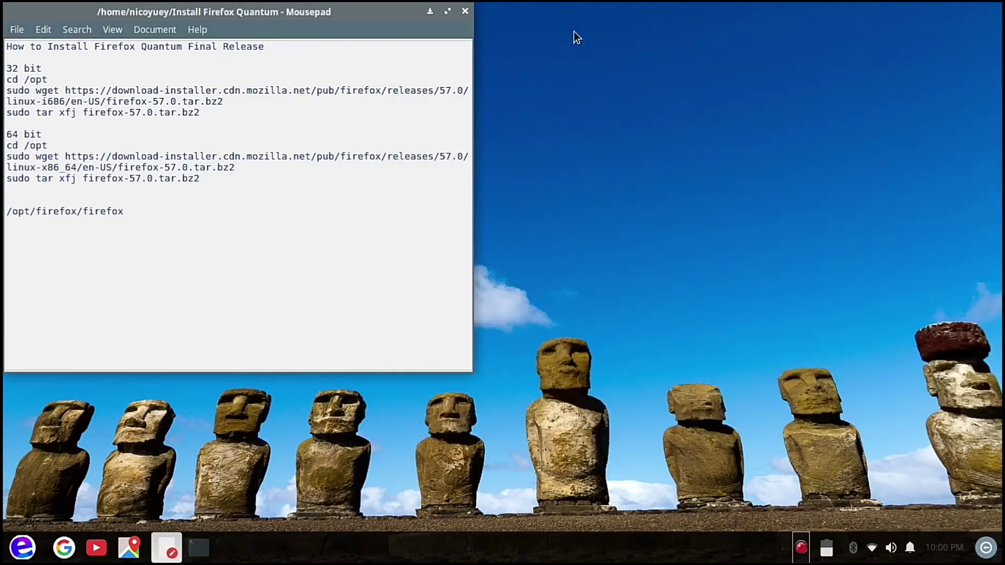
click(429, 11)
click(50, 38)
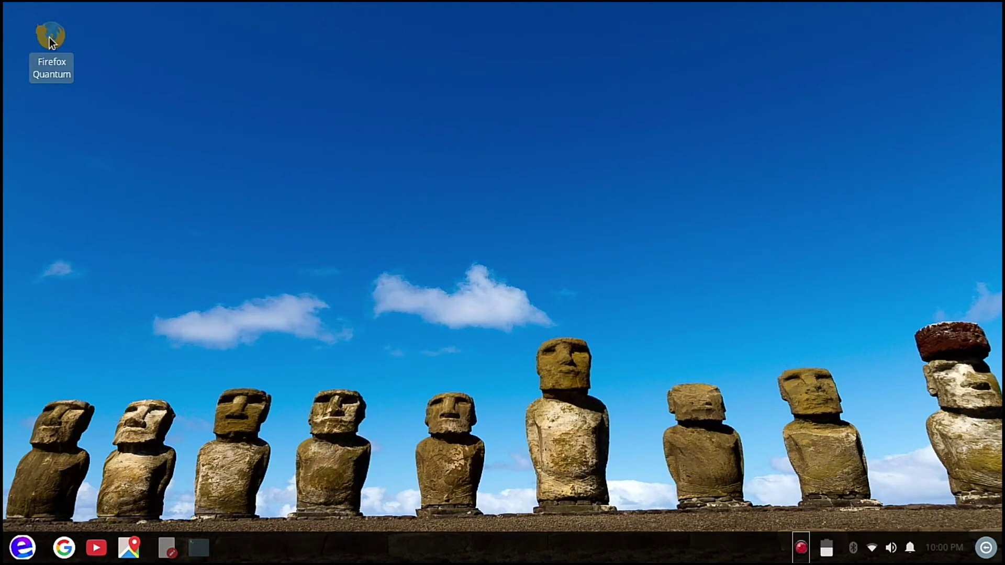
- Start Firefox from the Firefox Quantum icon, marking the launcher executable
double_click(50, 37)
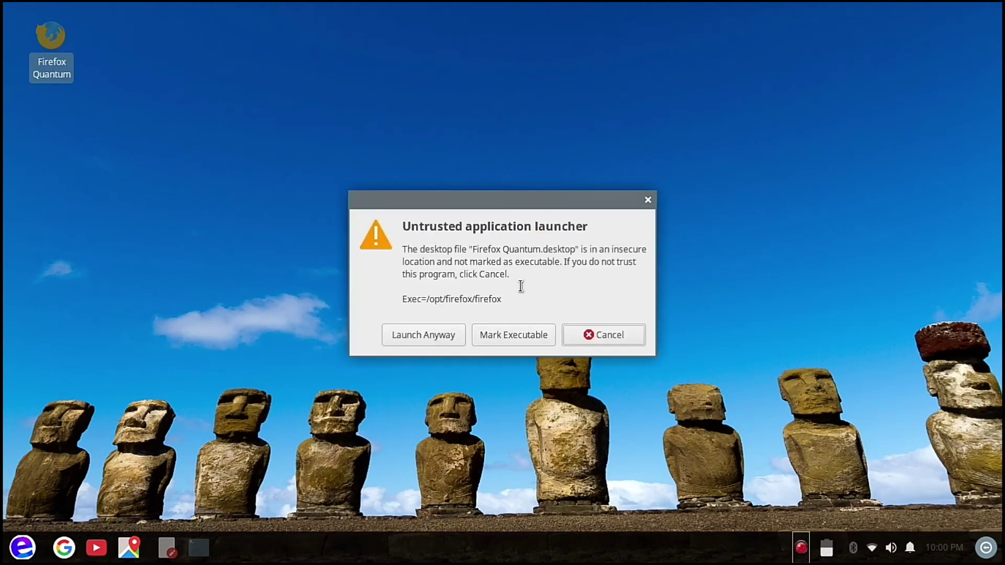
click(499, 329)
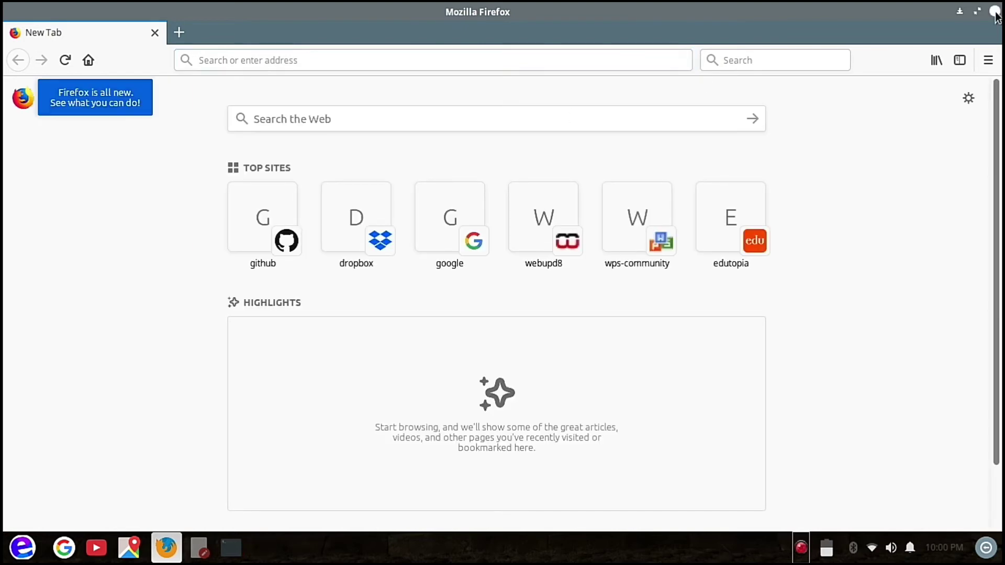
- Make Firefox the default browser, then close its window
click(681, 60)
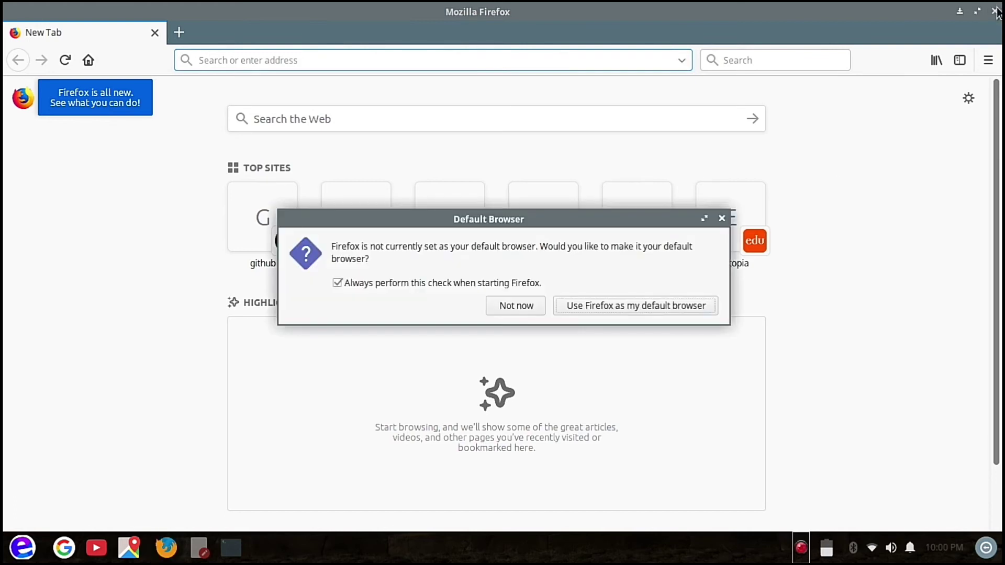
click(595, 306)
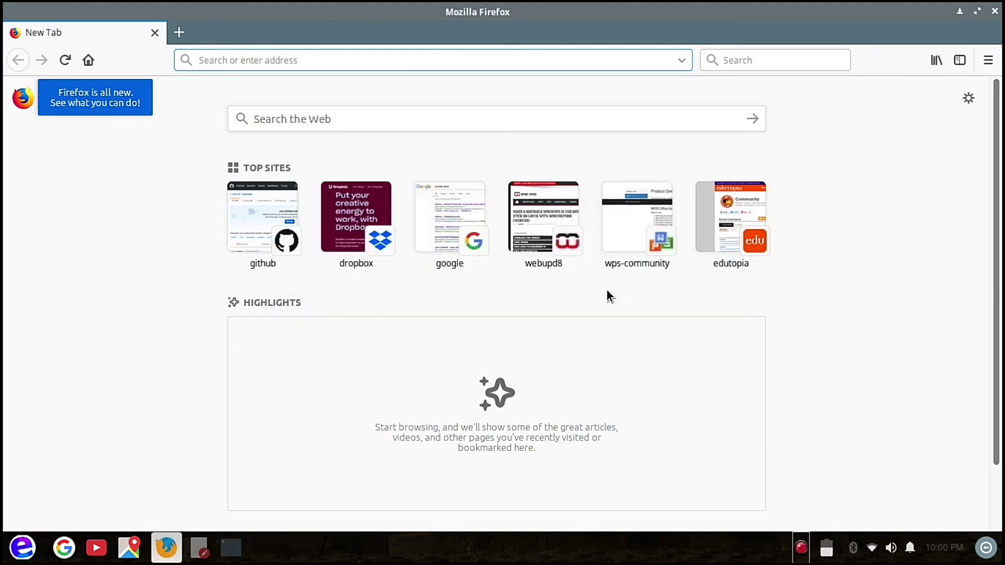
click(995, 11)
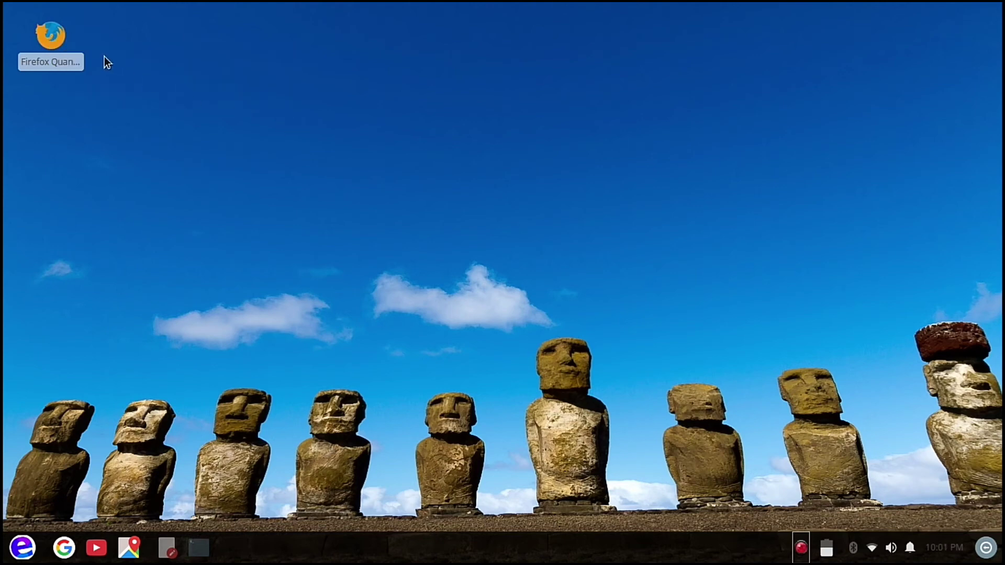
- Drop the Firefox Quantum desktop icon onto the panel as a new launcher, then close the install notes
click(46, 37)
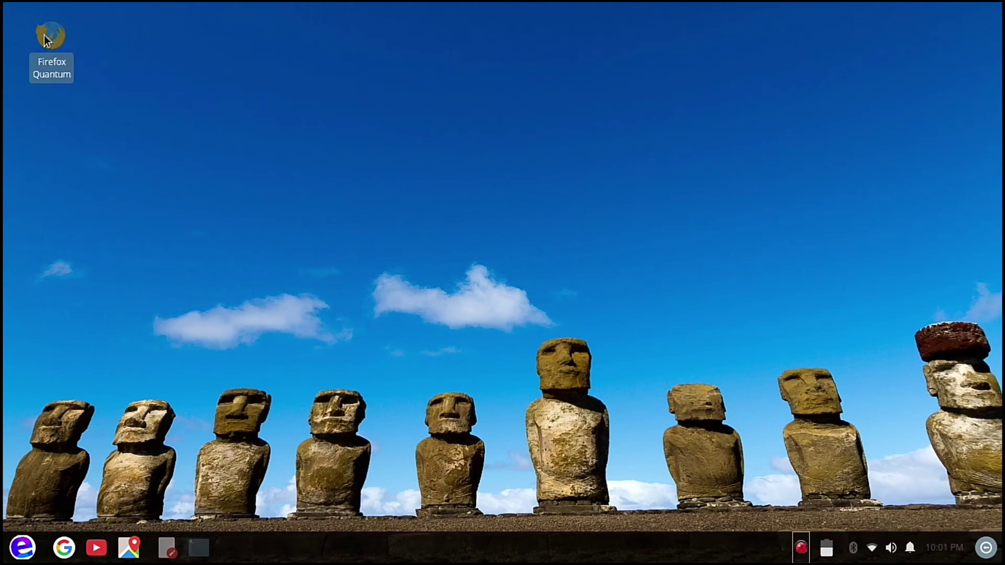
drag(45, 38, 236, 550)
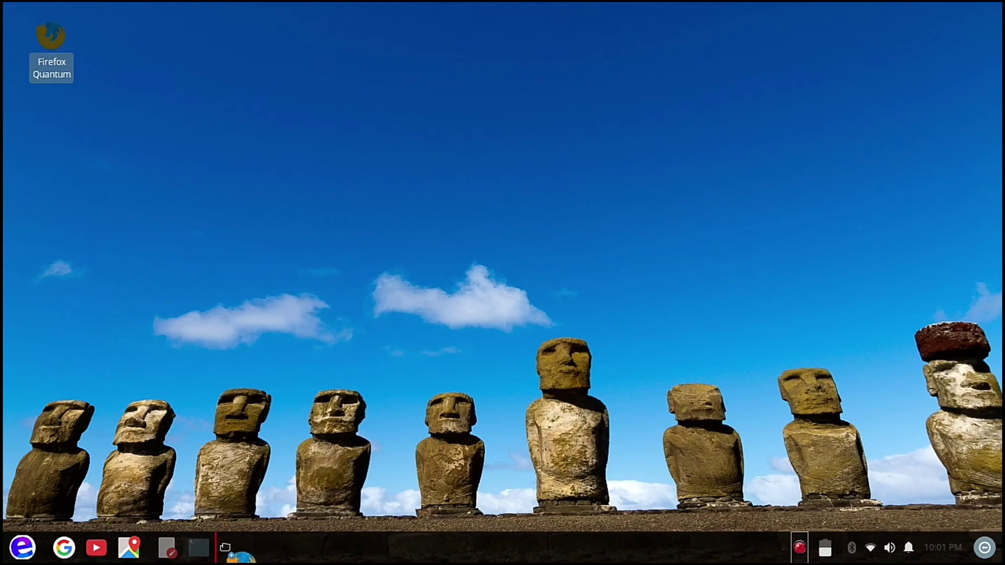
click(167, 548)
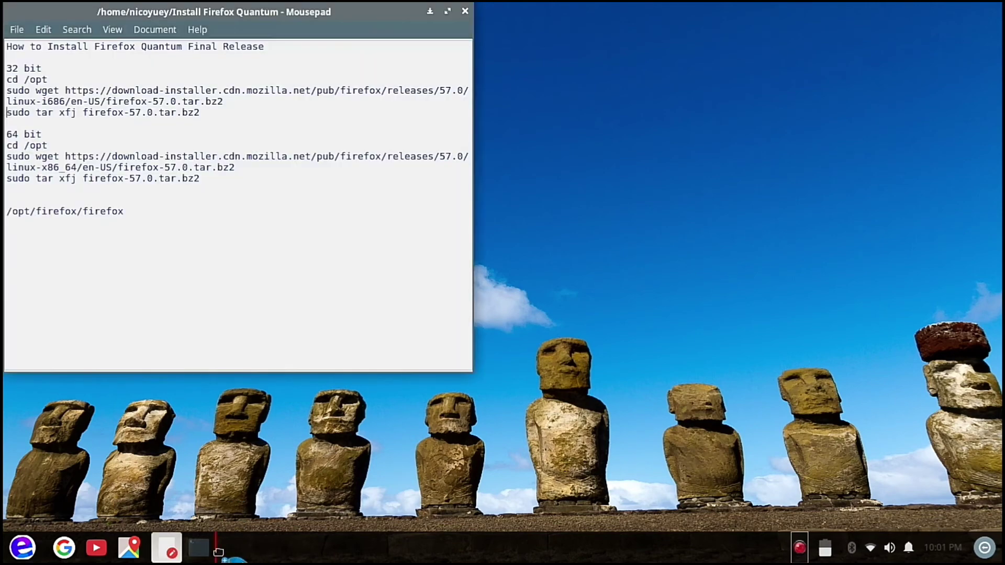
drag(232, 554, 223, 553)
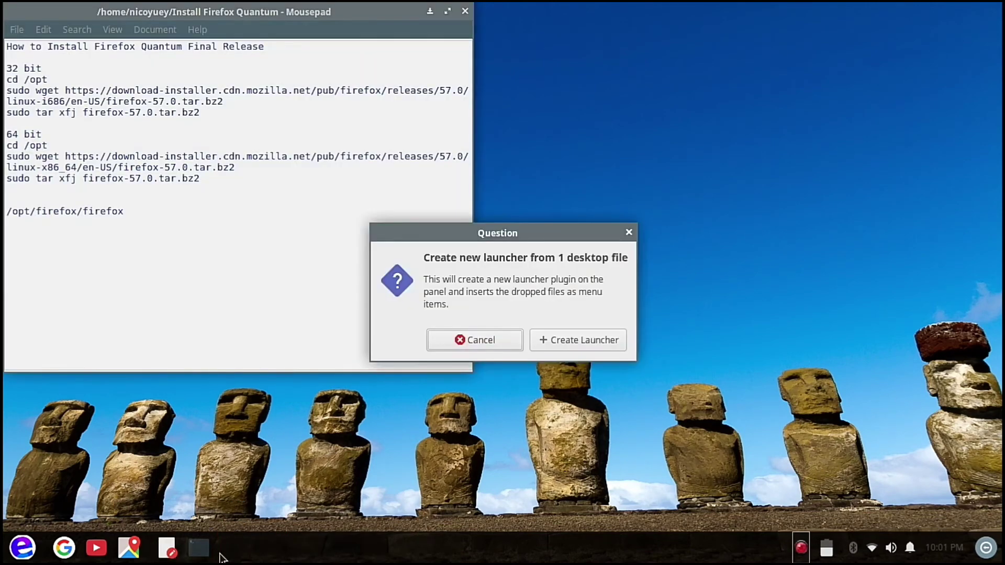
click(577, 340)
click(464, 13)
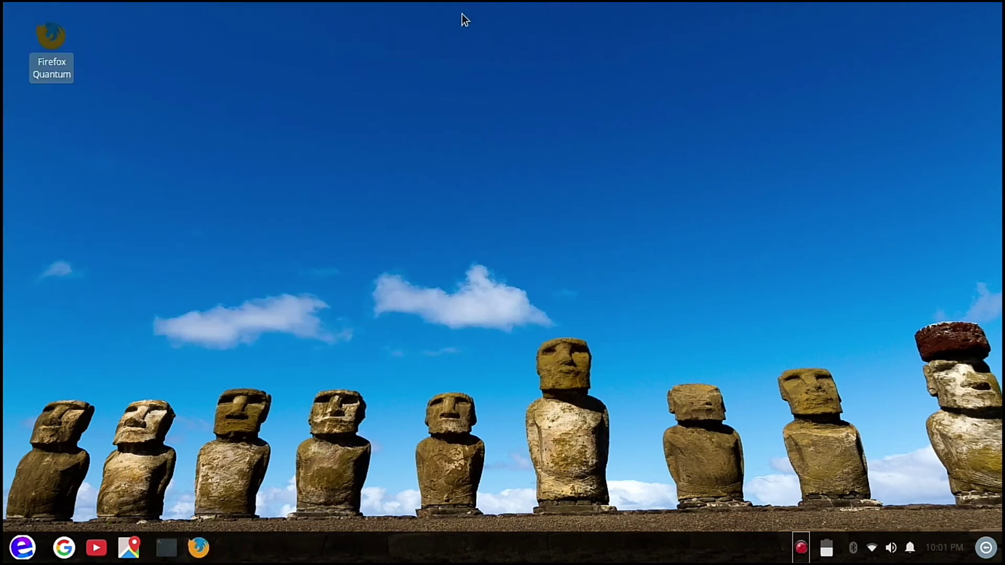
- Move the Firefox launcher ahead of Window Buttons in the panel's Items list
right_click(409, 550)
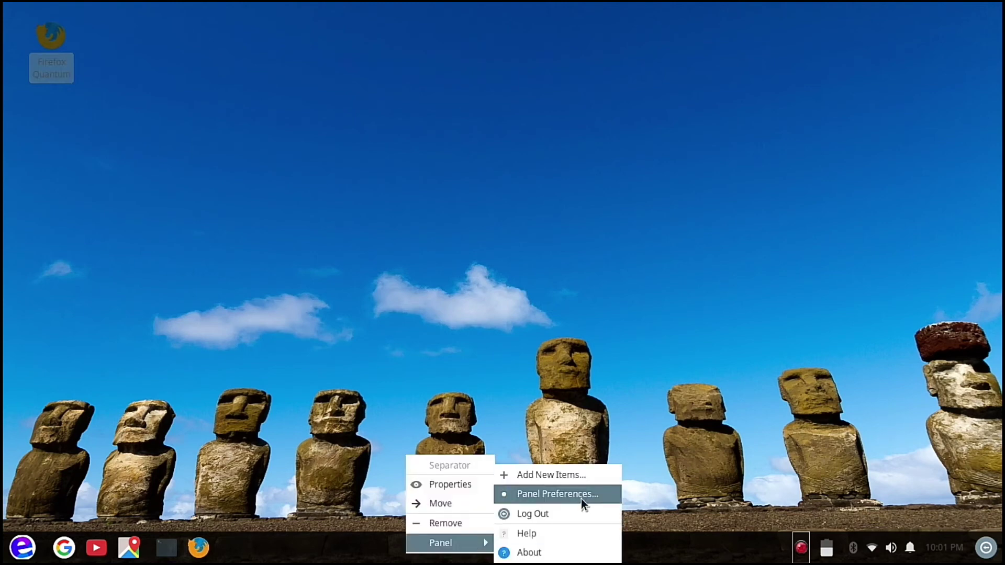
click(582, 500)
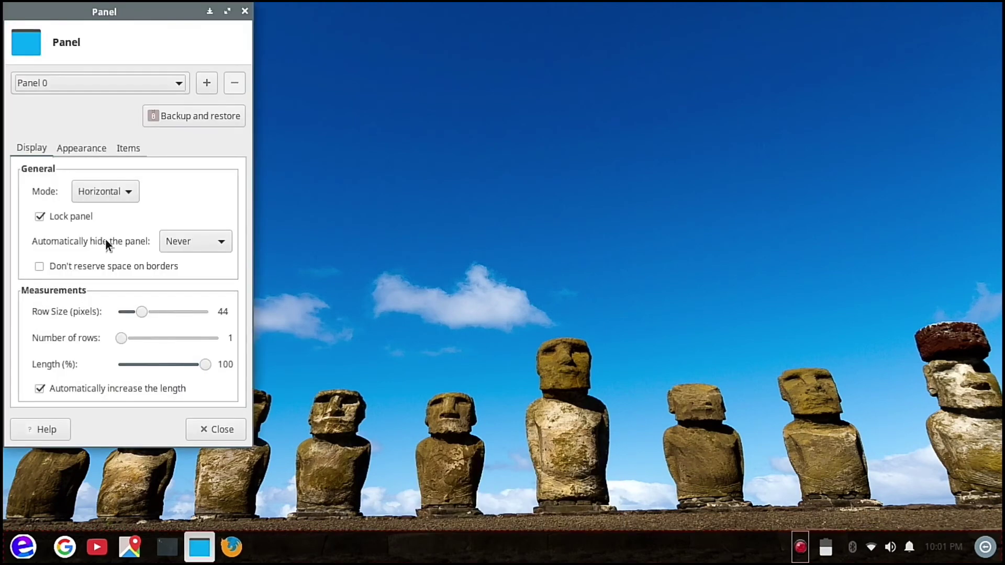
click(82, 148)
click(126, 147)
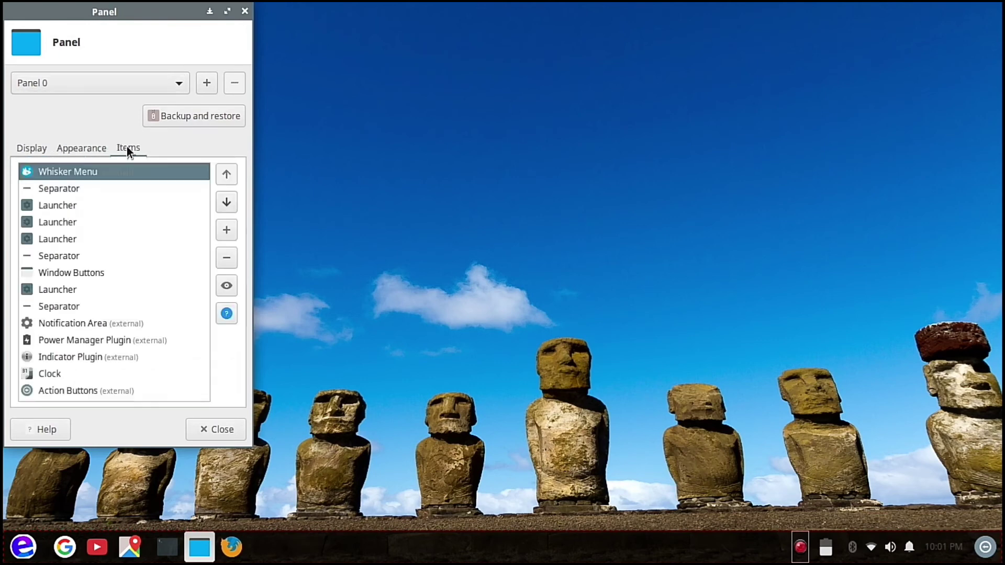
click(96, 289)
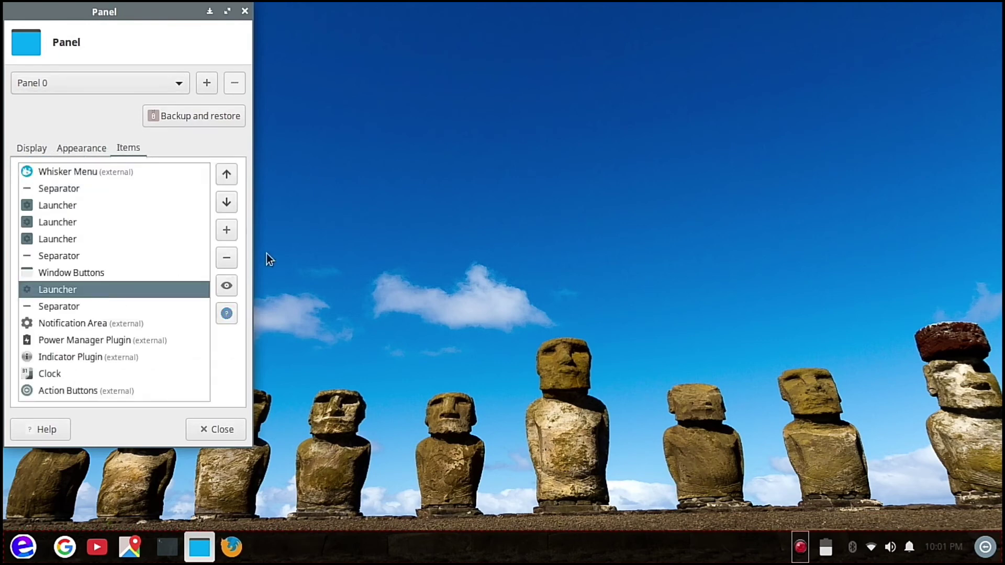
click(227, 174)
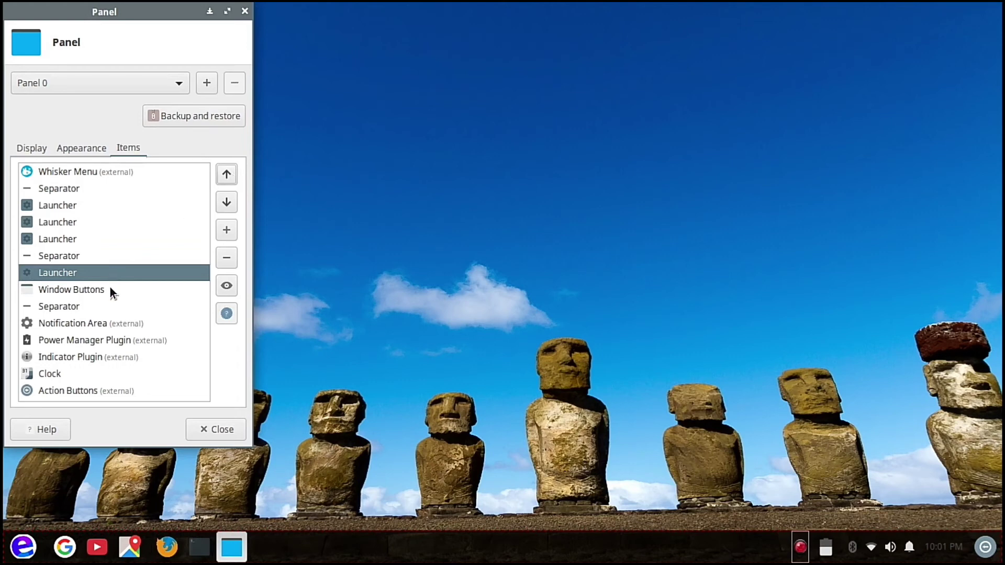
click(246, 12)
- Bring the Xfce Terminal window forward and close it
click(199, 546)
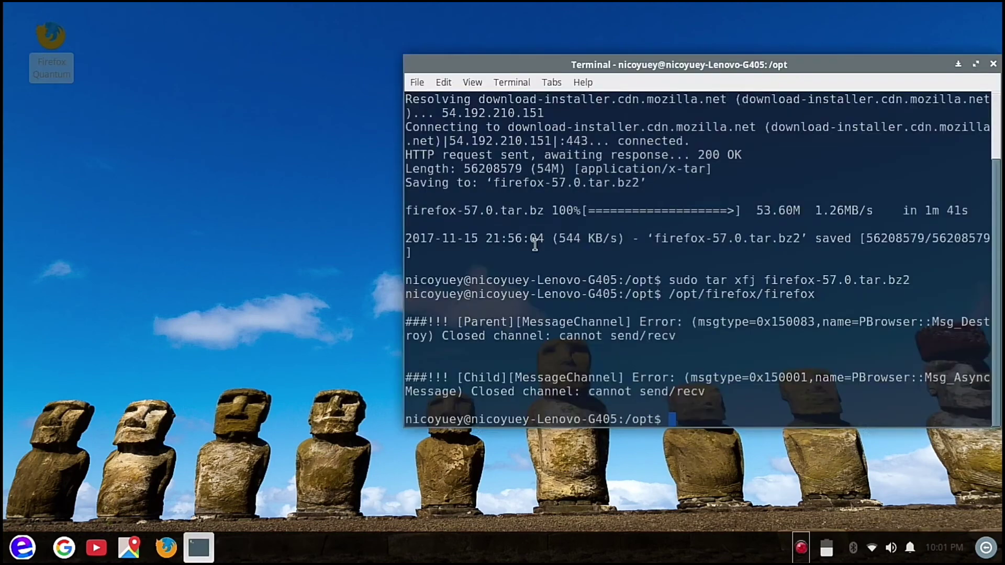
click(993, 63)
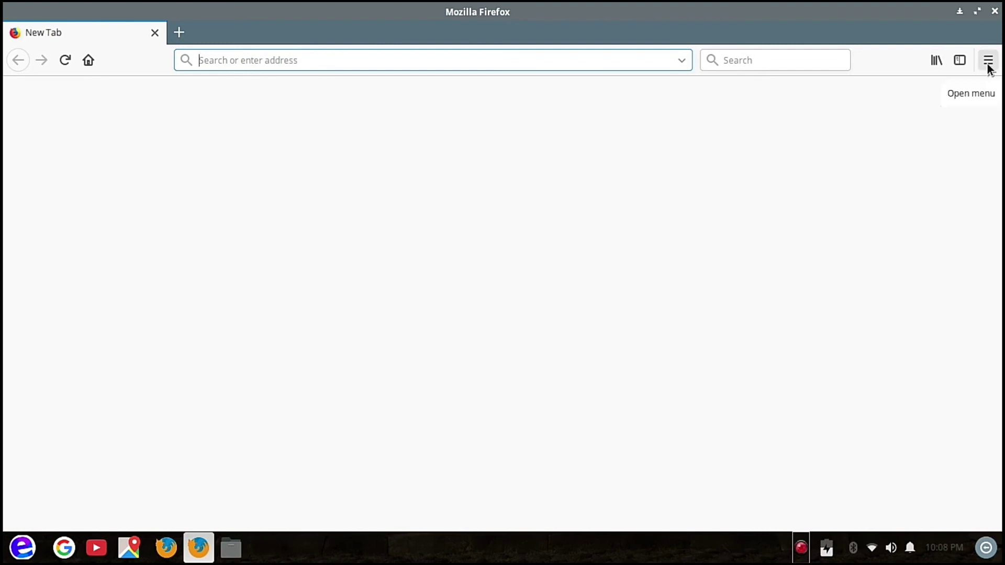
- Show Help > About Firefox to confirm version 57.0 (32-bit) is up to date
click(989, 62)
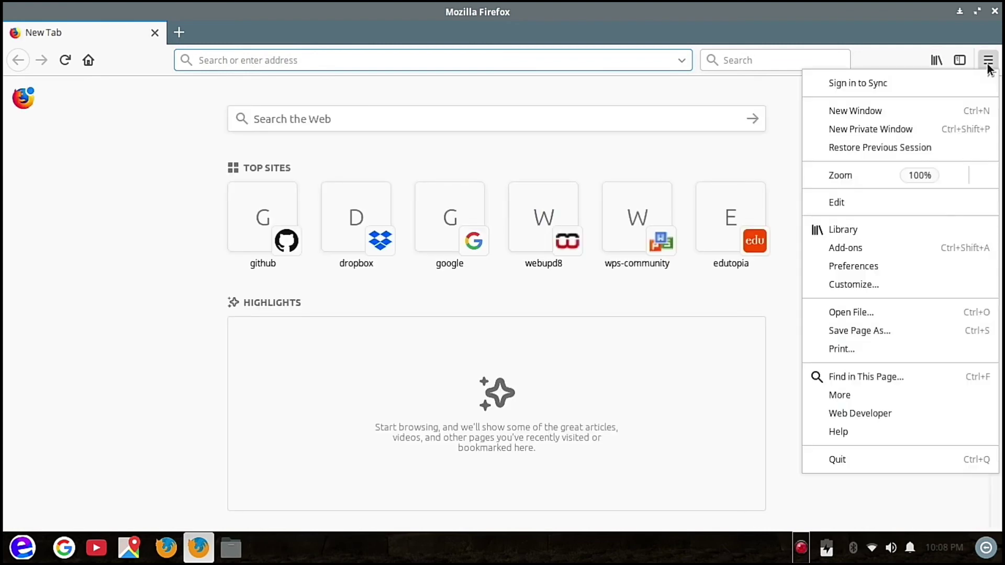
click(860, 438)
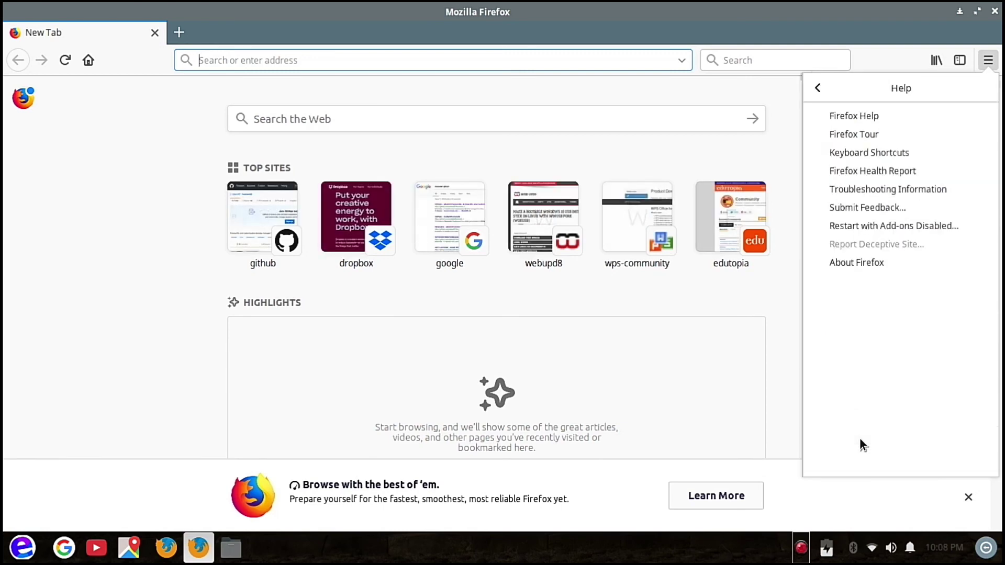
click(860, 265)
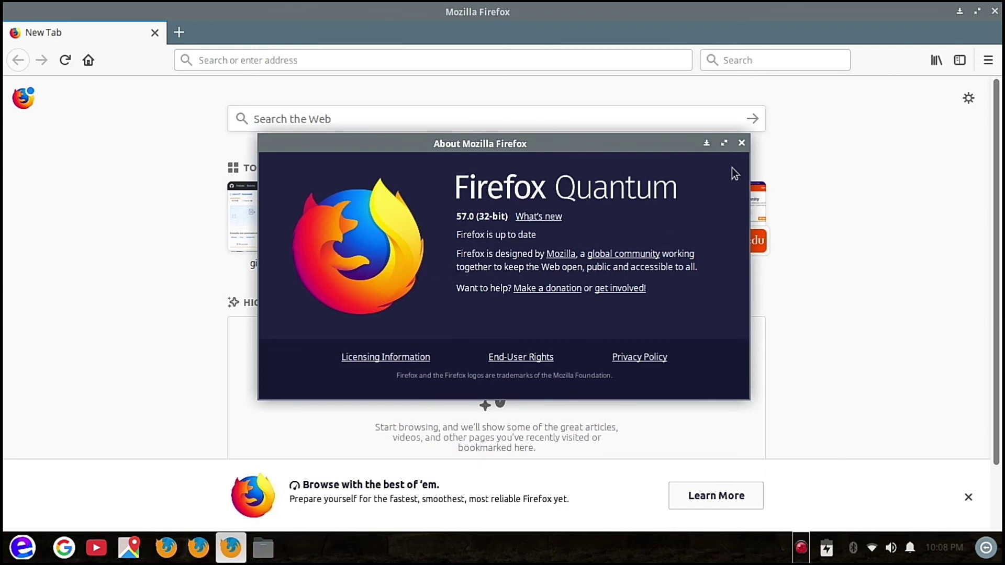
- Close the About window, quit Firefox with Ctrl+Q, and close the leftover window
click(743, 144)
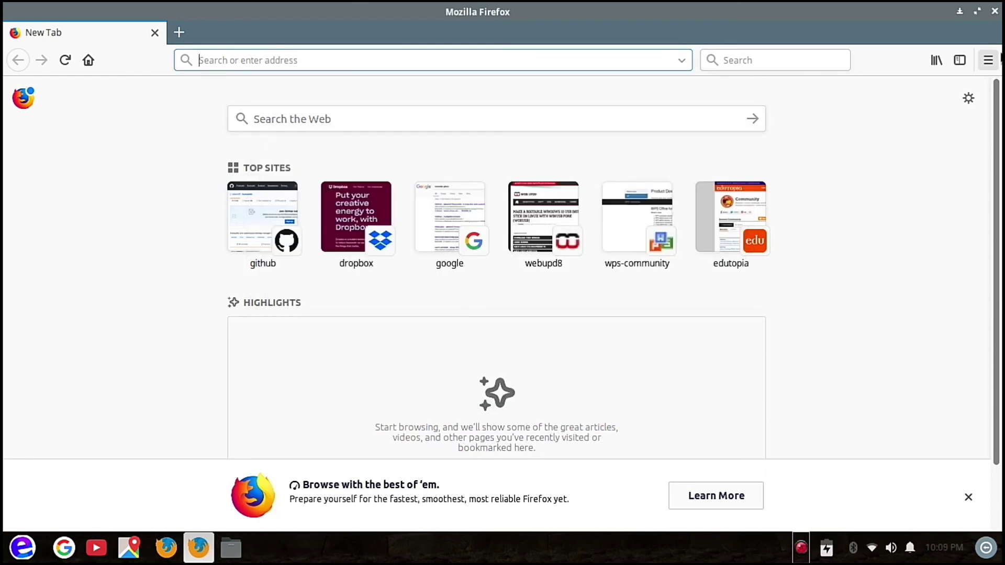
key(ctrl+q)
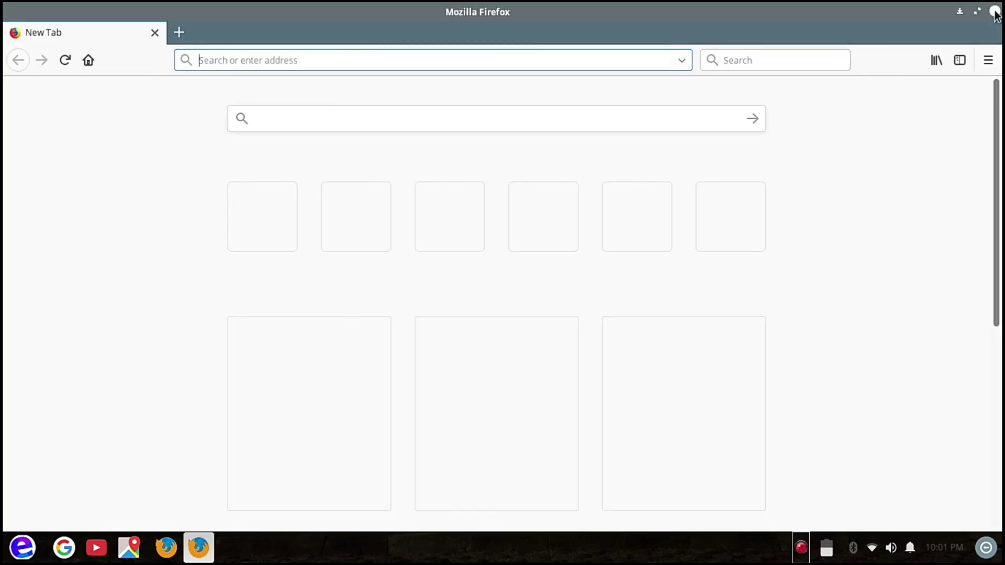
click(995, 12)
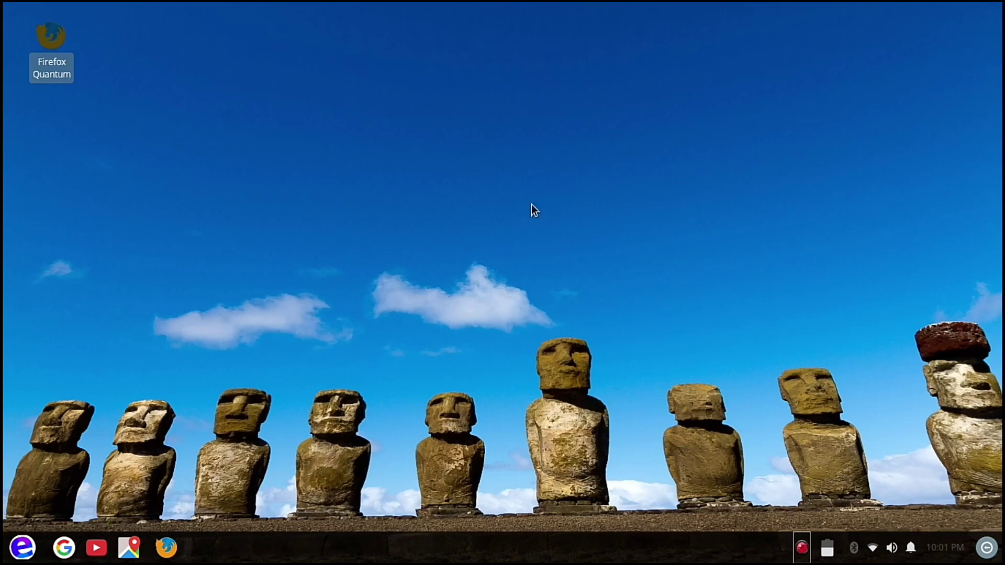